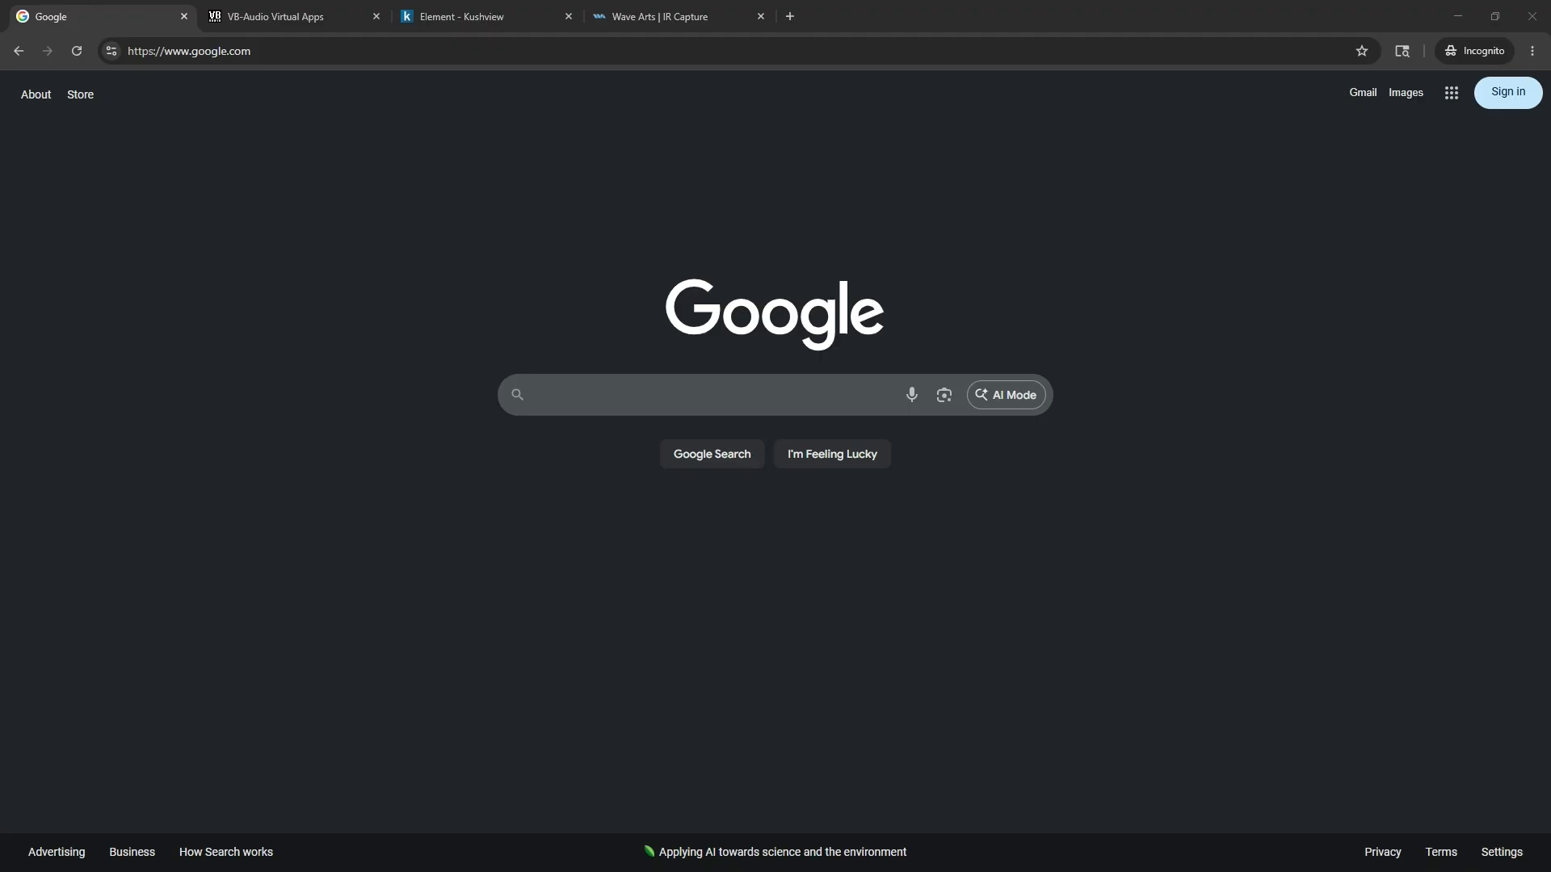
Examine the VB-Cable A+B section on the VB-Audio page and its Windows shop offer with the P1 contribution, returning to the cable page.
{"action": "left_click", "coordinate": [281, 18]}
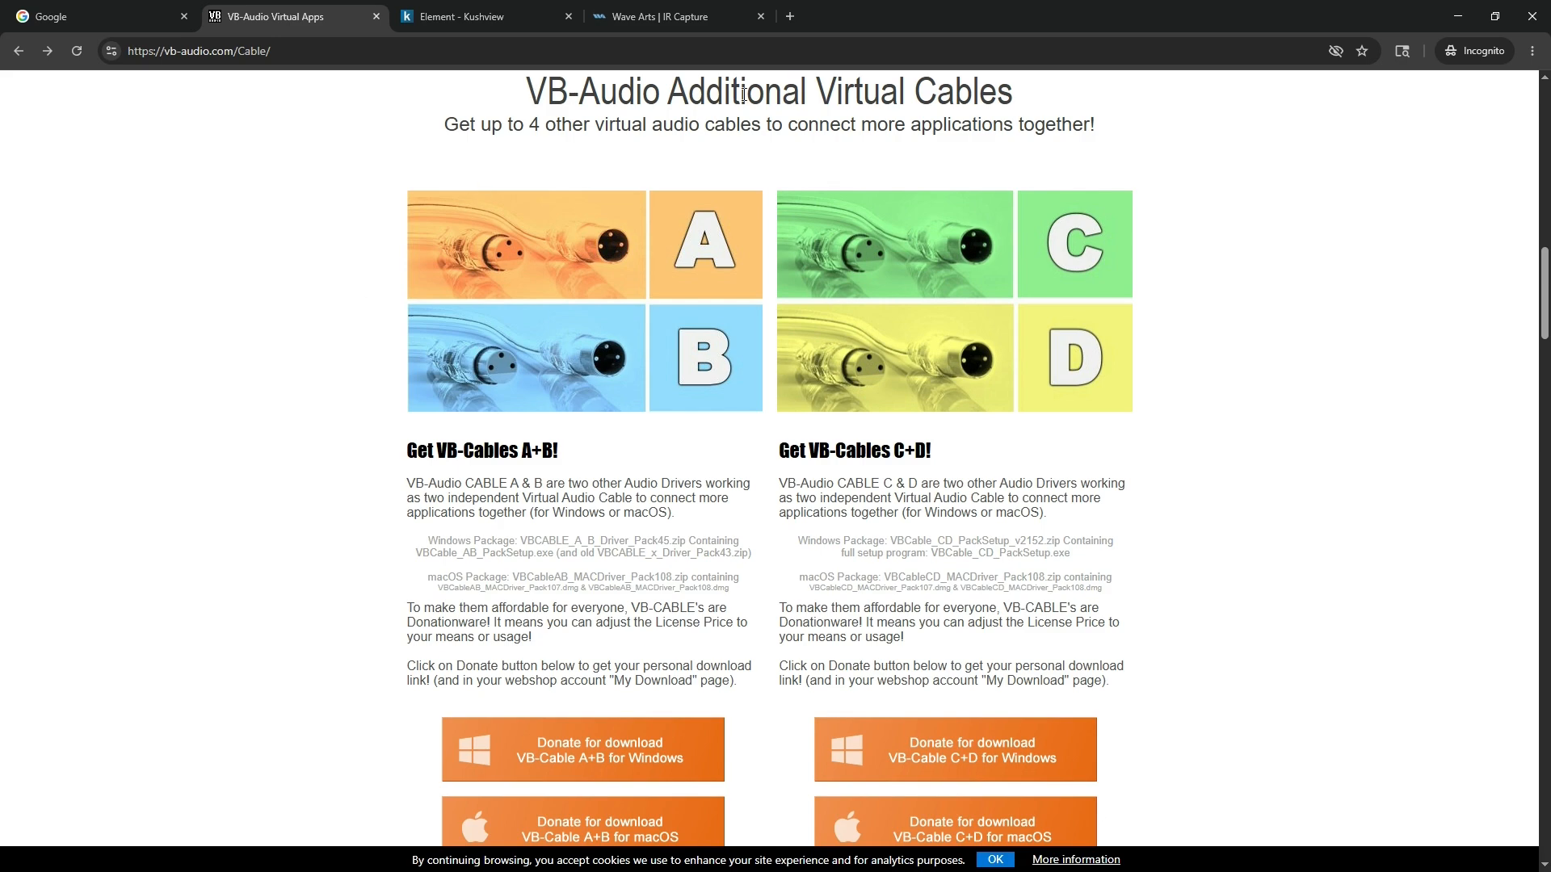
{"action": "scroll", "coordinate": [208, 506], "scroll_direction": "down", "scroll_amount": 1}
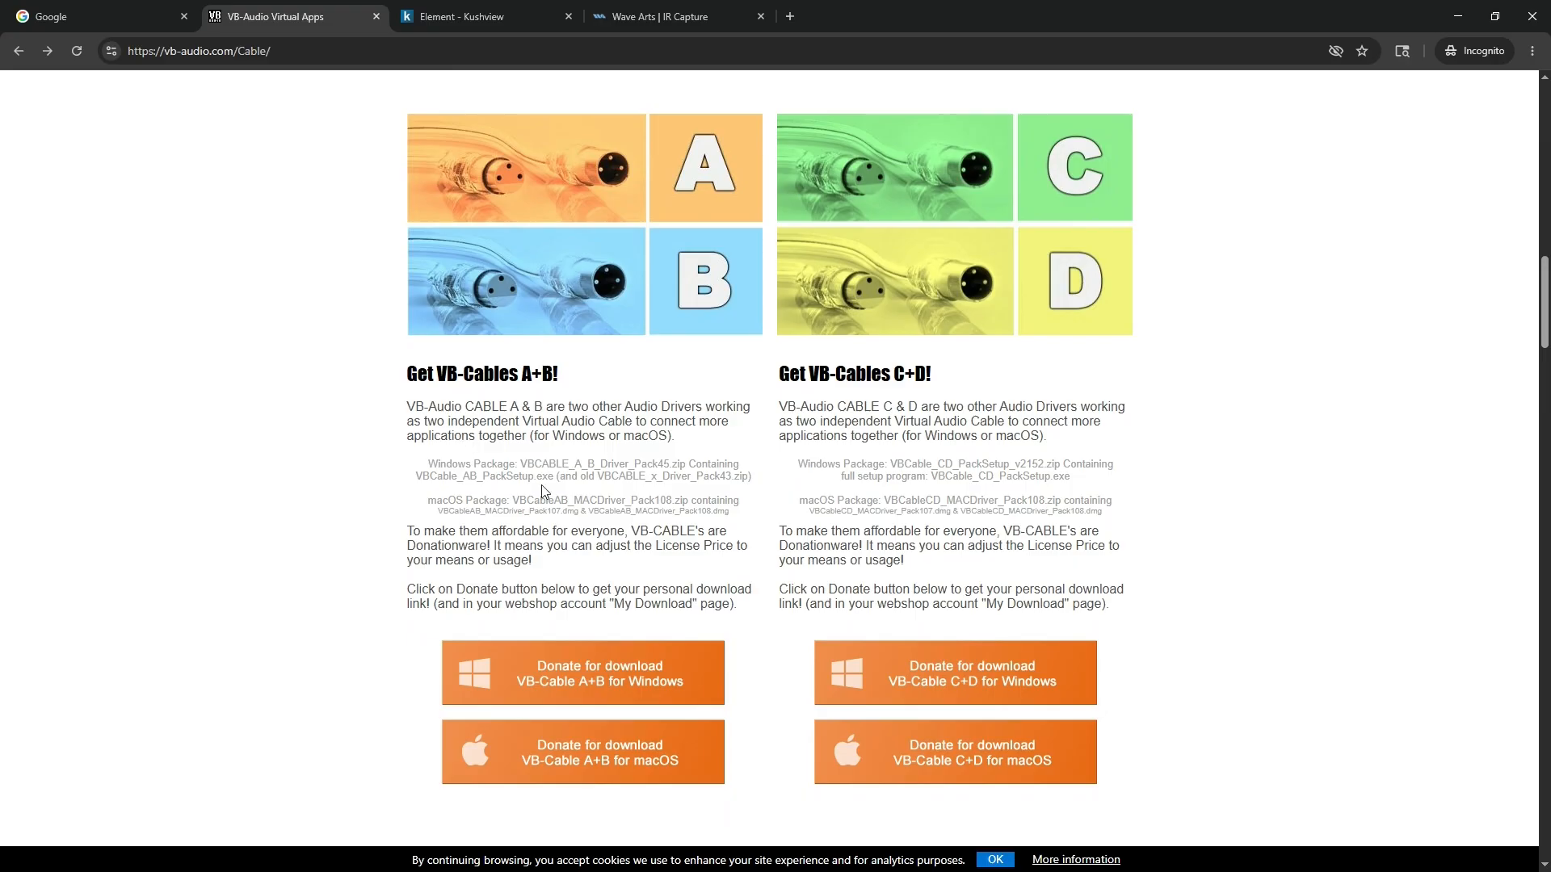
{"action": "left_click", "coordinate": [535, 676]}
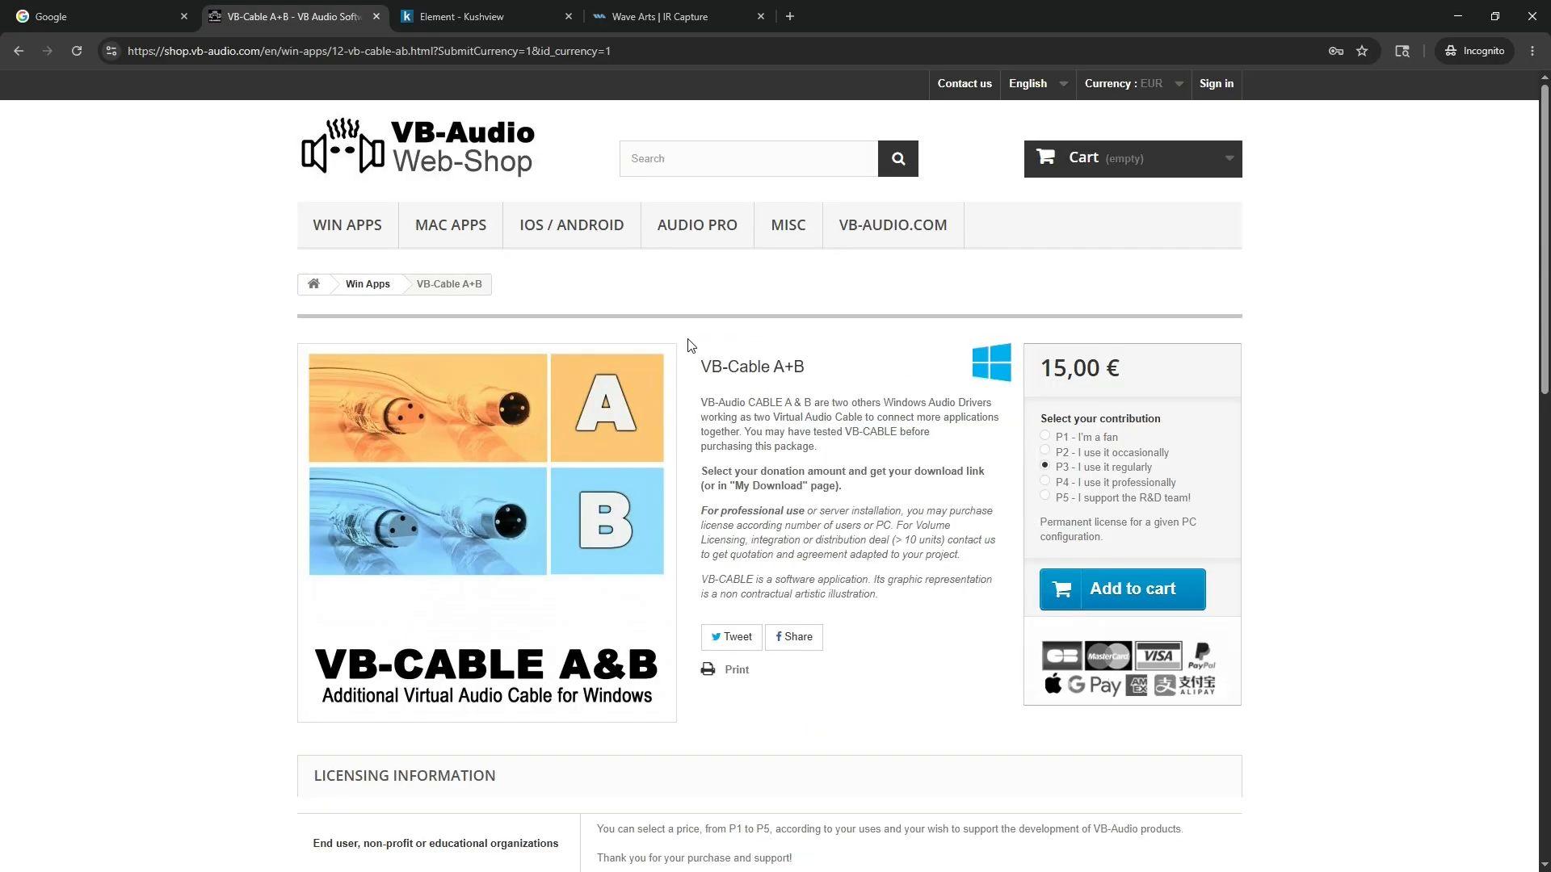
{"action": "left_click", "coordinate": [1046, 438]}
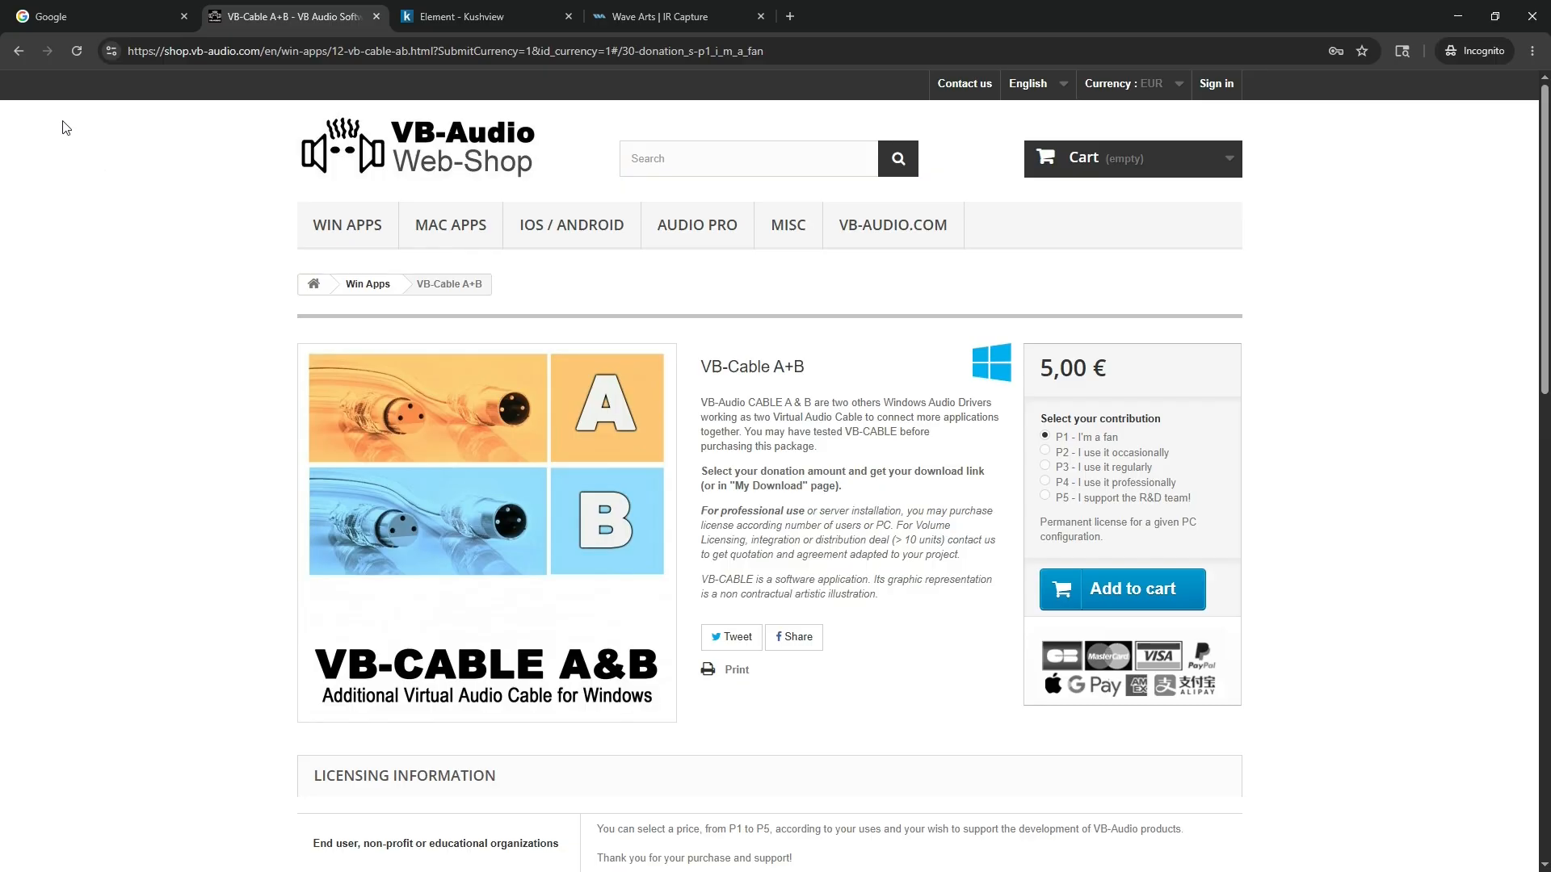
{"action": "left_click", "coordinate": [19, 51]}
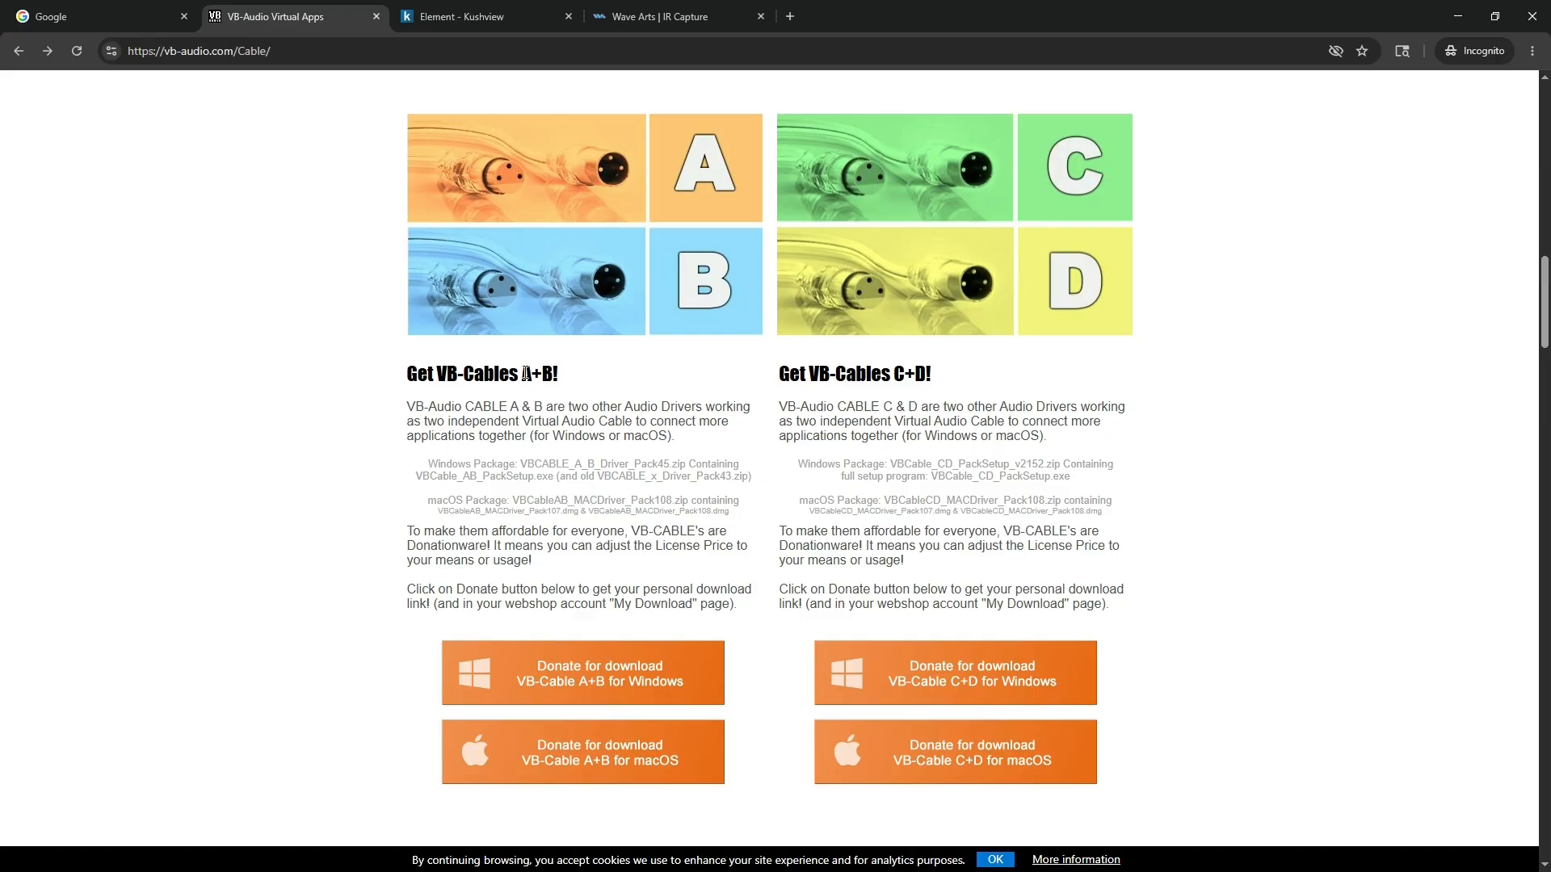
{"action": "left_click_drag", "start_coordinate": [522, 373], "coordinate": [552, 373]}
Look over the Kushview Element product page, including its supported platforms and features.
{"action": "left_click", "coordinate": [466, 22]}
{"action": "scroll", "coordinate": [125, 545], "scroll_direction": "down", "scroll_amount": 1}
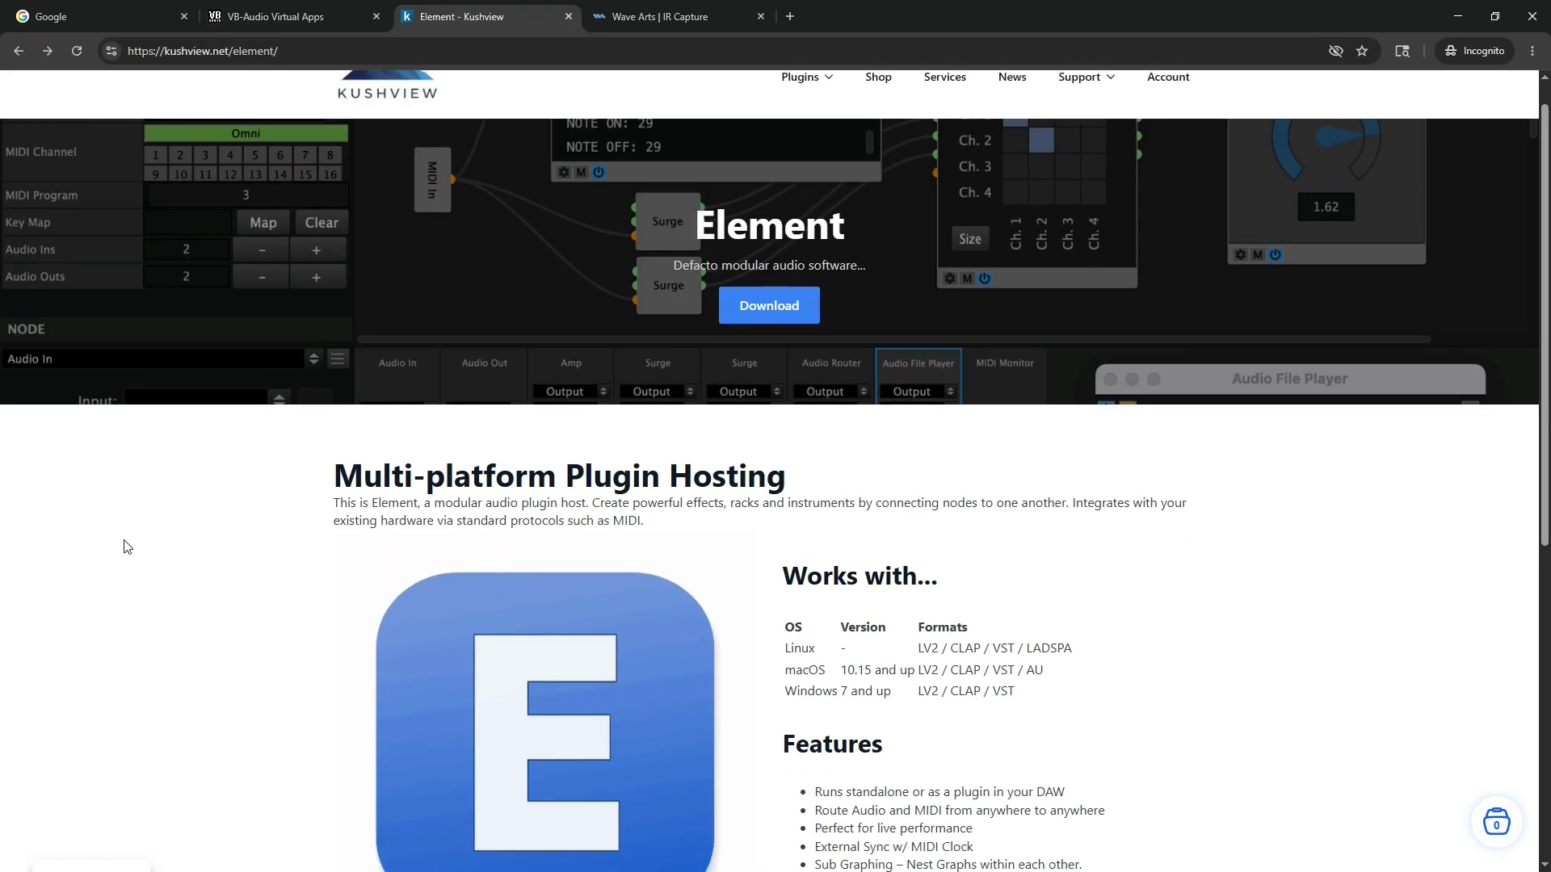
{"action": "scroll", "coordinate": [125, 547], "scroll_direction": "down", "scroll_amount": 2}
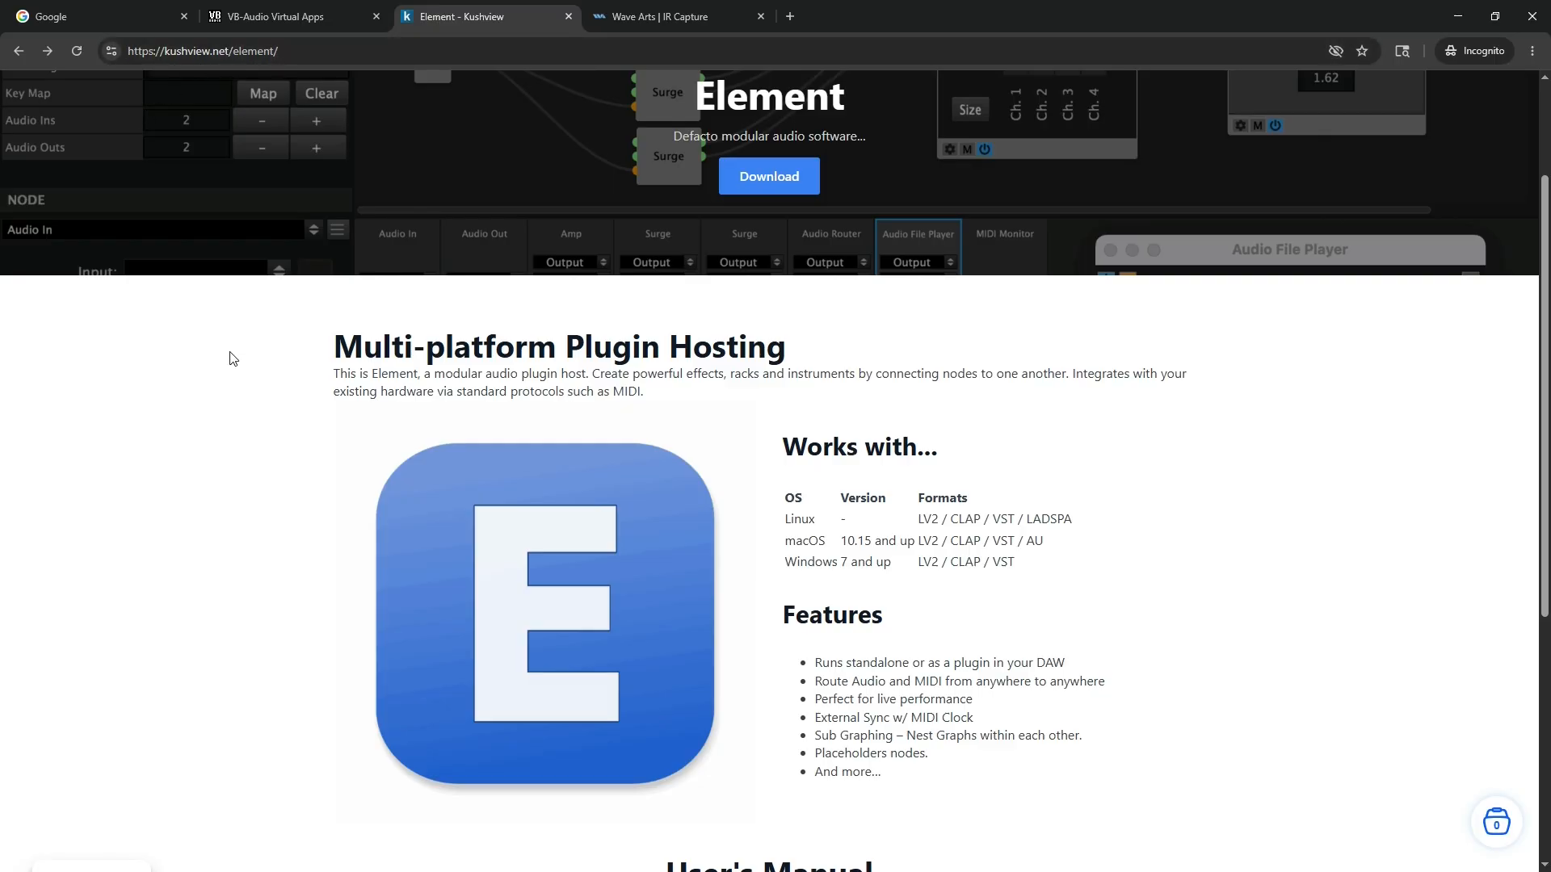
{"action": "scroll", "coordinate": [233, 359], "scroll_direction": "down", "scroll_amount": 1}
{"action": "scroll", "coordinate": [233, 359], "scroll_direction": "up", "scroll_amount": 1}
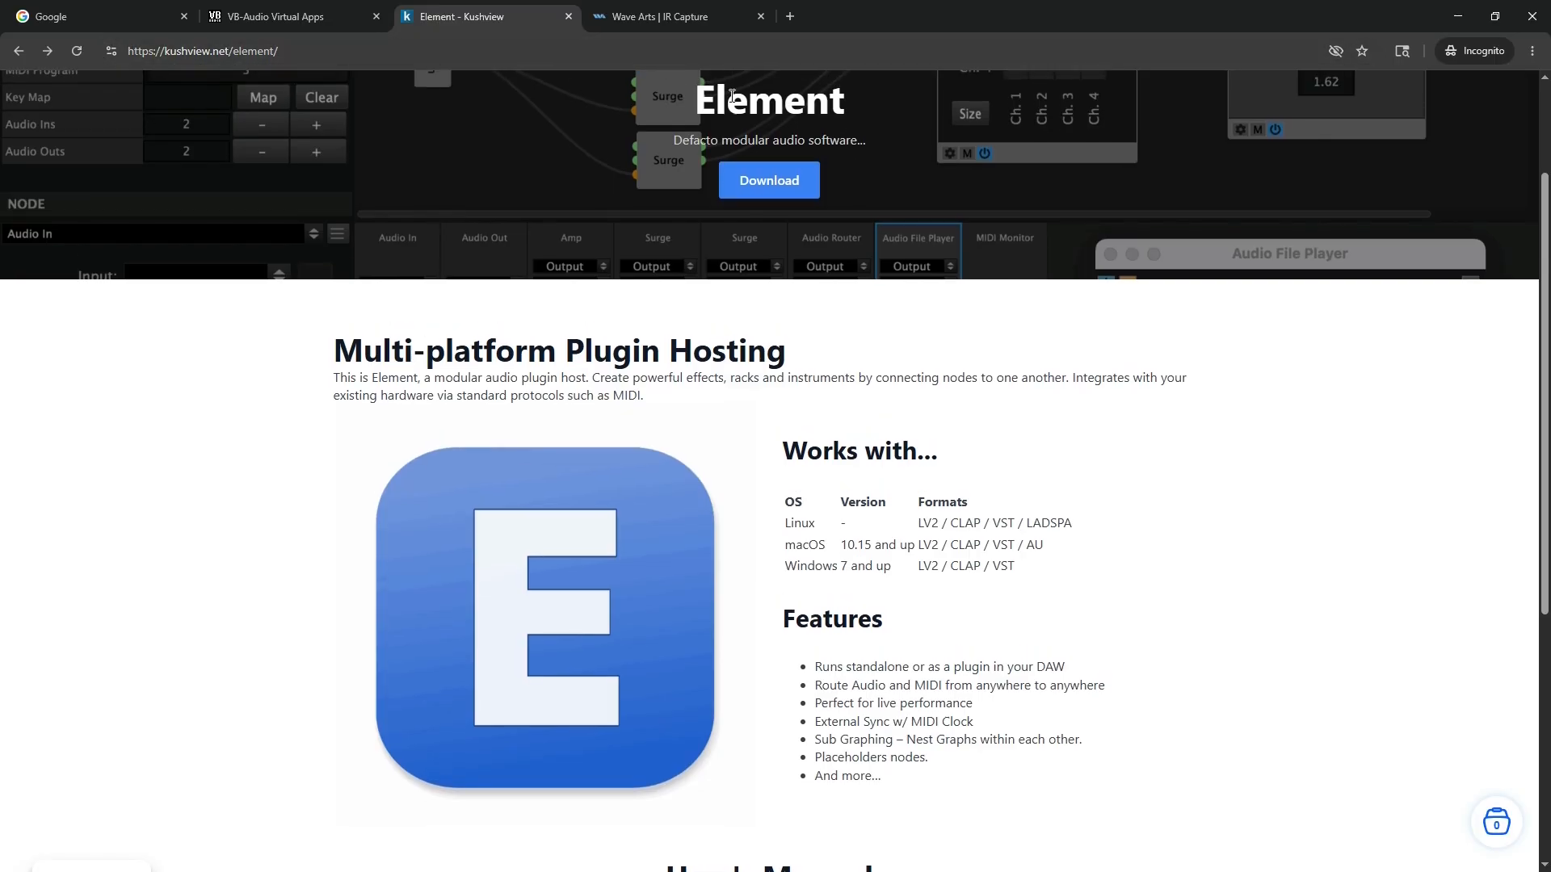
Review the download options for Element and bring up the Wave Arts IR Capture product page.
{"action": "left_click", "coordinate": [780, 181]}
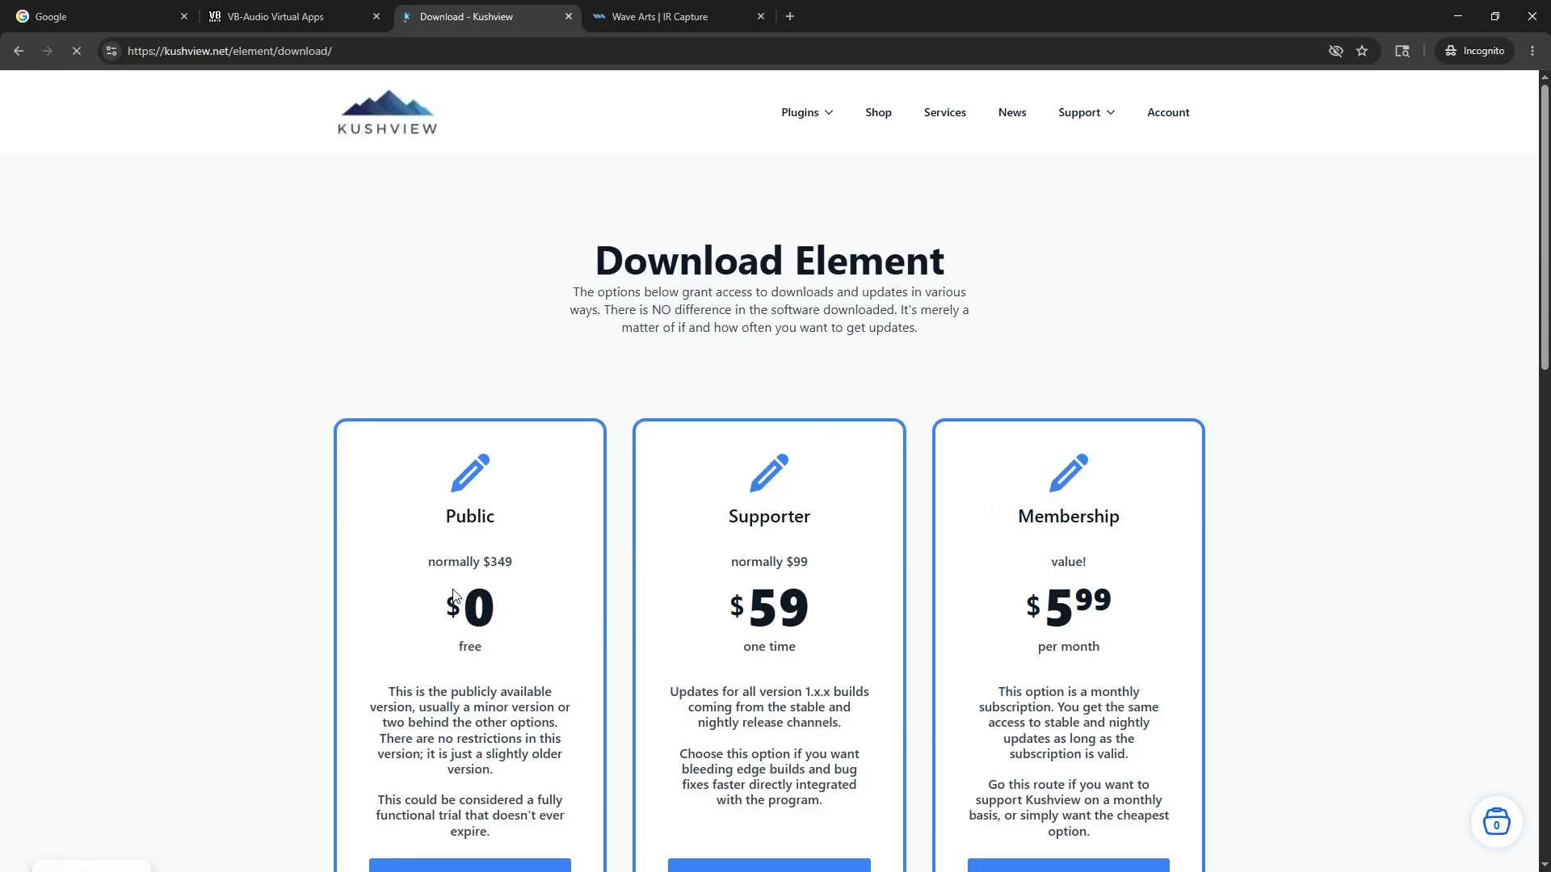
{"action": "scroll", "coordinate": [385, 517], "scroll_direction": "down", "scroll_amount": 3}
{"action": "scroll", "coordinate": [384, 517], "scroll_direction": "up", "scroll_amount": 1}
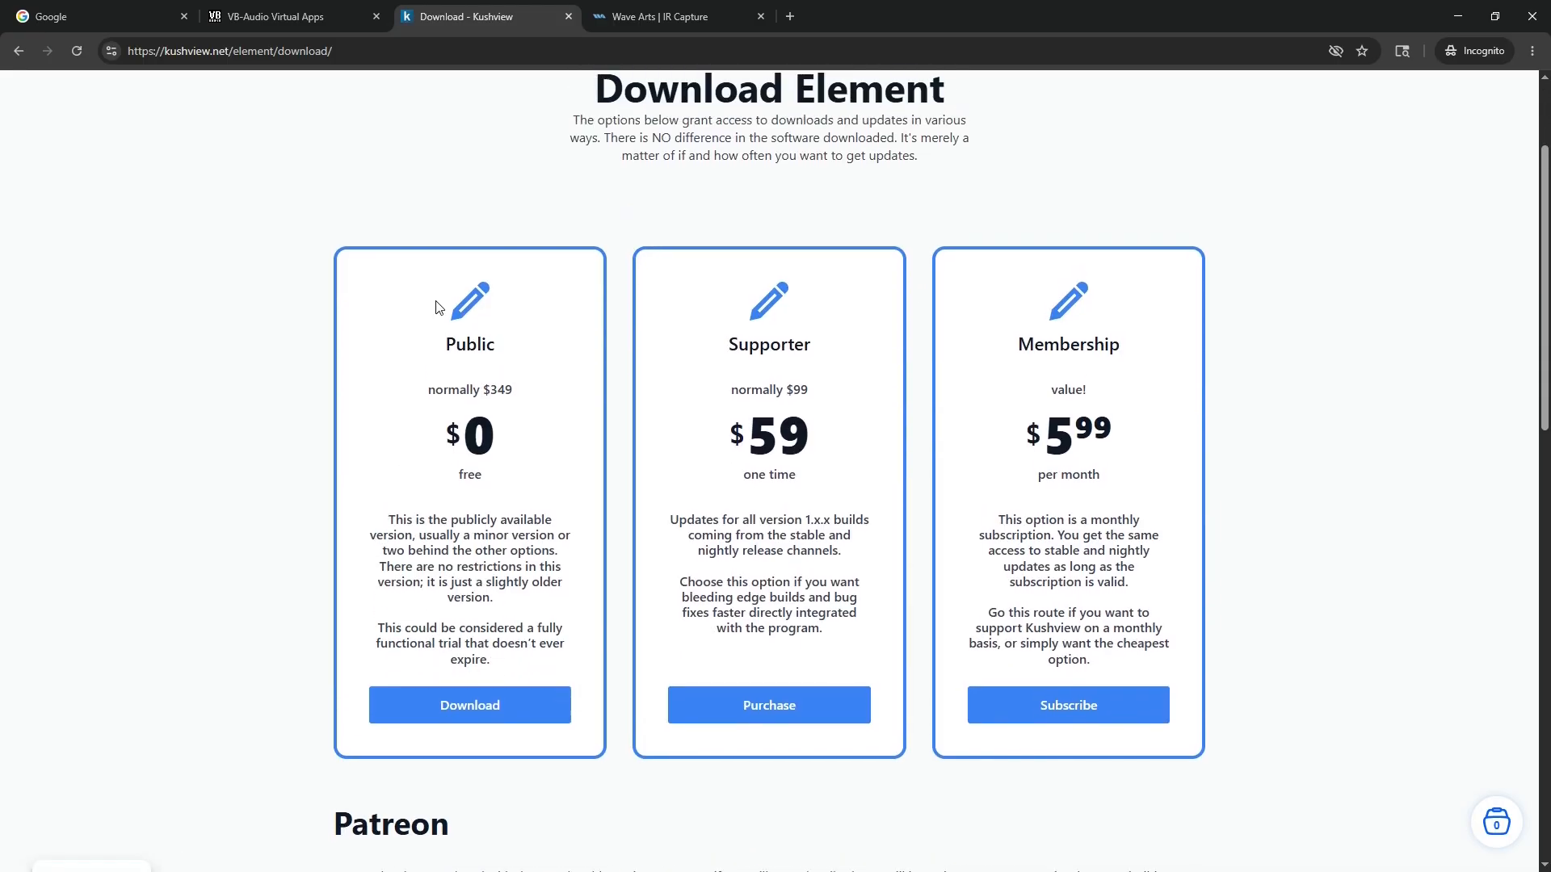
{"action": "scroll", "coordinate": [234, 594], "scroll_direction": "down", "scroll_amount": 4}
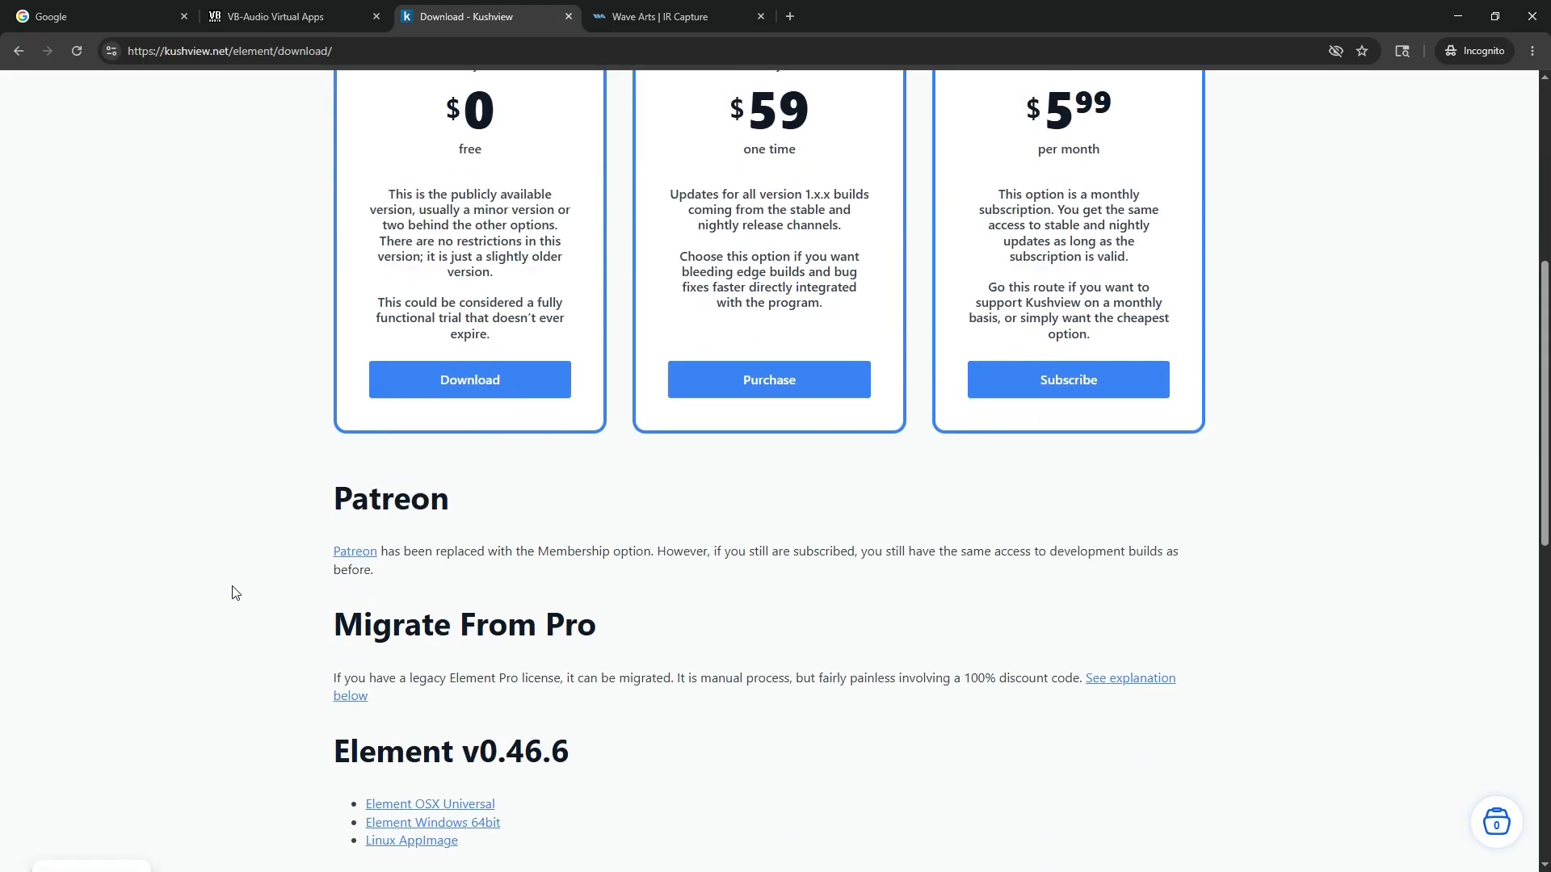
{"action": "scroll", "coordinate": [234, 594], "scroll_direction": "up", "scroll_amount": 3}
{"action": "scroll", "coordinate": [234, 594], "scroll_direction": "up", "scroll_amount": 1}
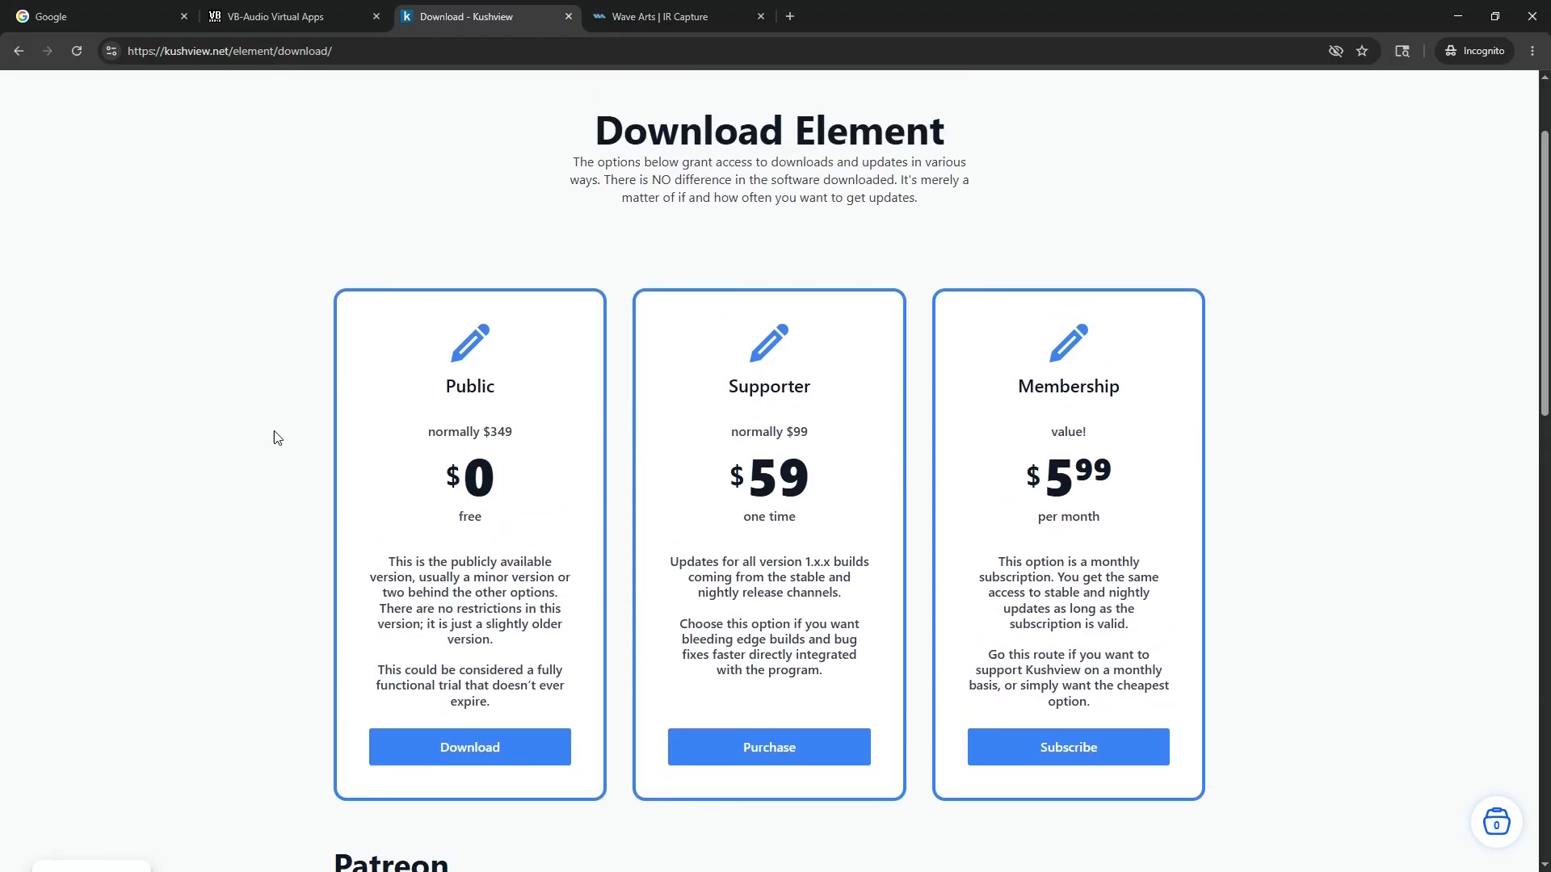
{"action": "left_click", "coordinate": [661, 16]}
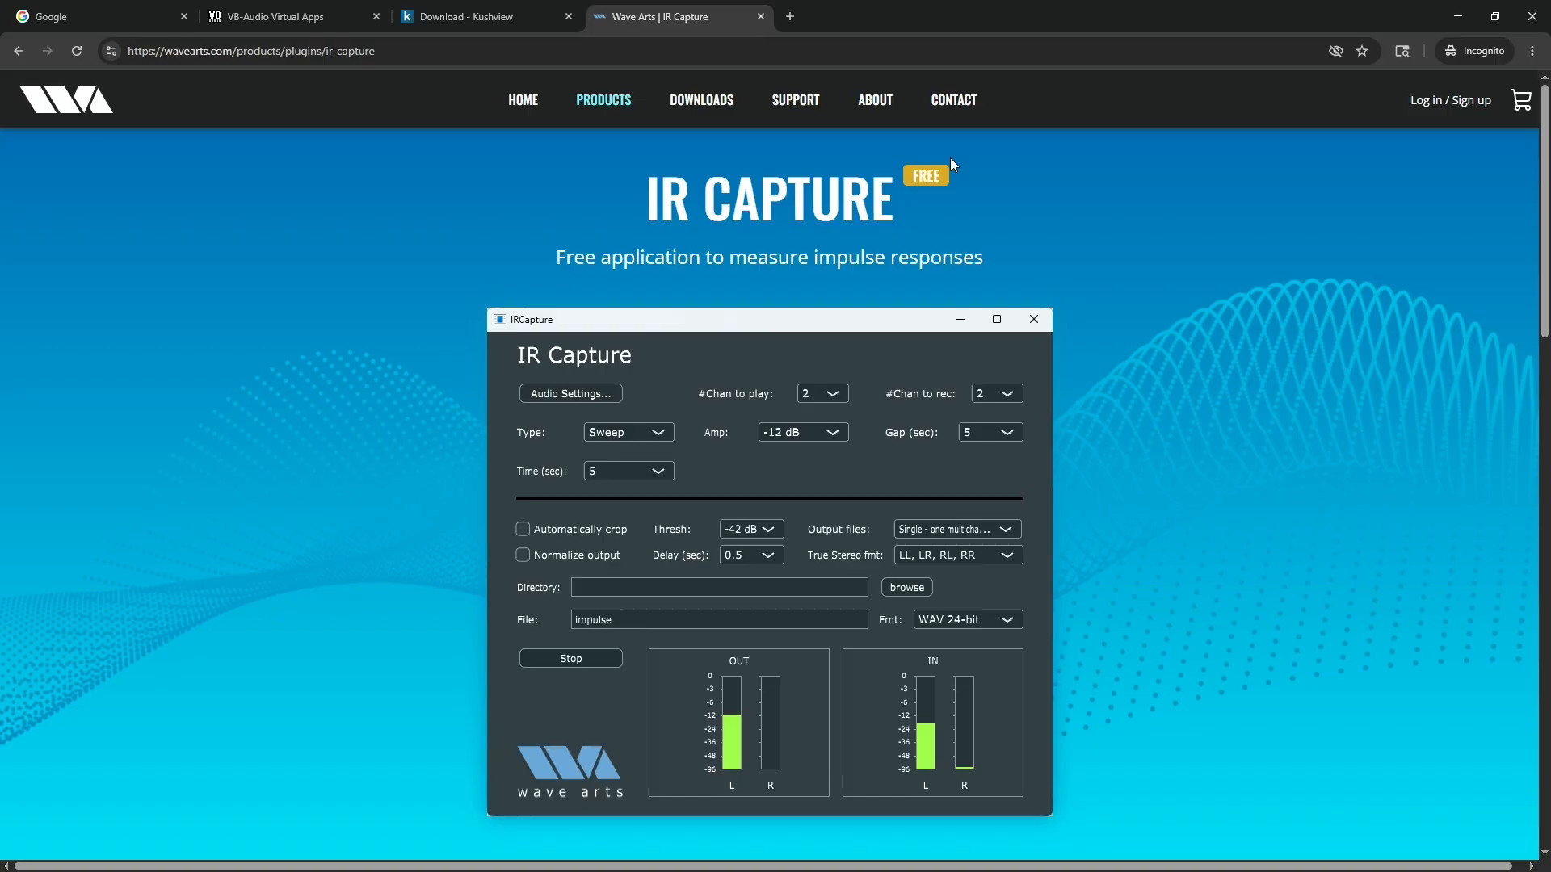
Minimize the browser and, in Element, connect both Audio In channels directly to the matching Audio Out channels.
{"action": "left_click", "coordinate": [1458, 17]}
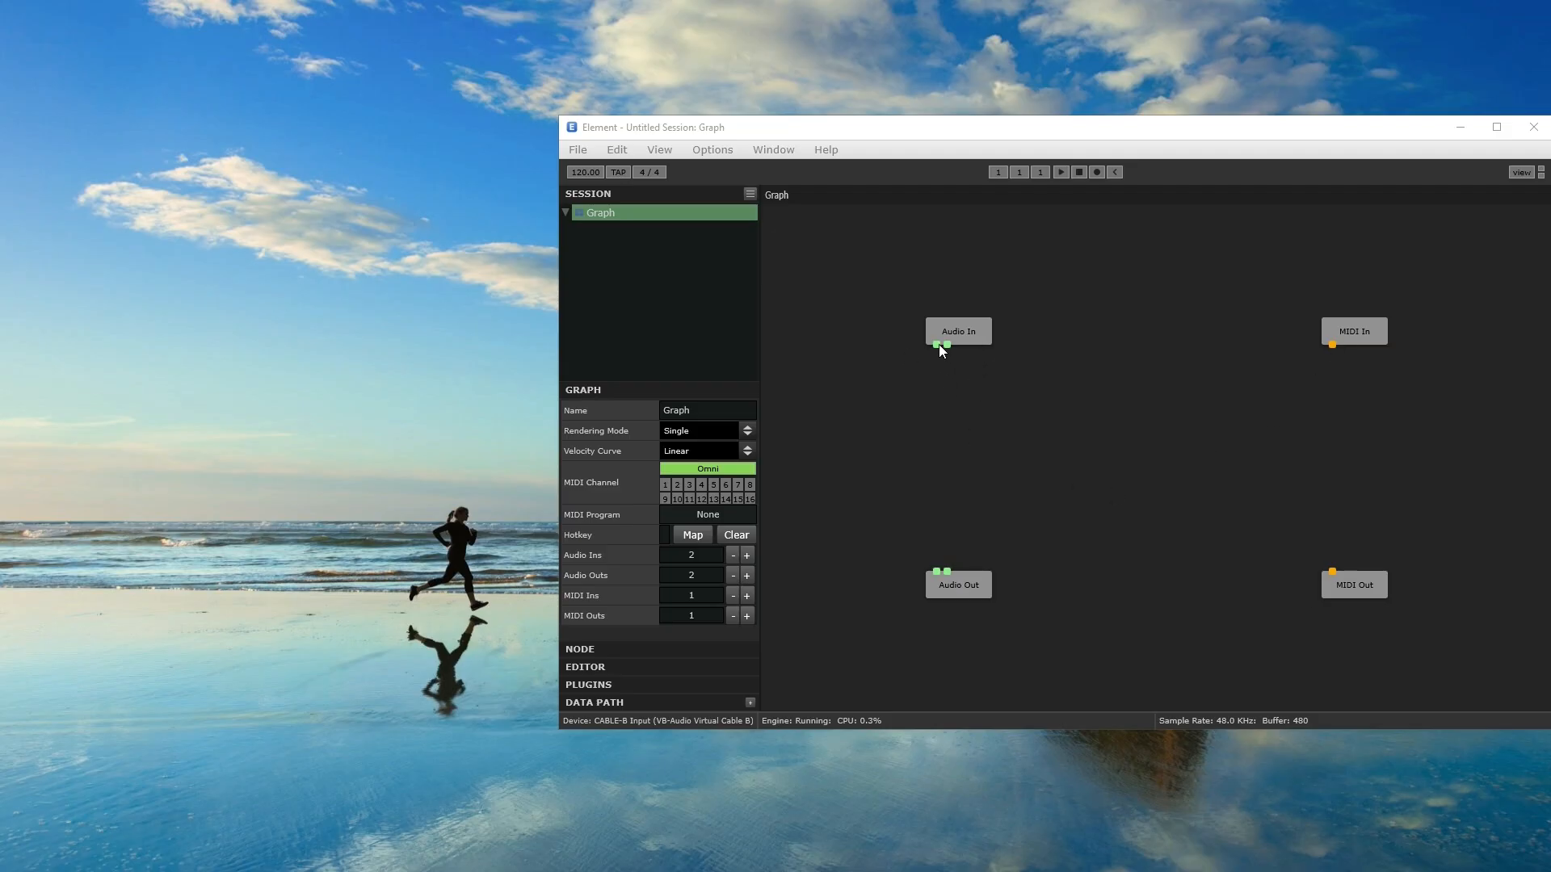
{"action": "left_click_drag", "start_coordinate": [936, 345], "coordinate": [936, 570]}
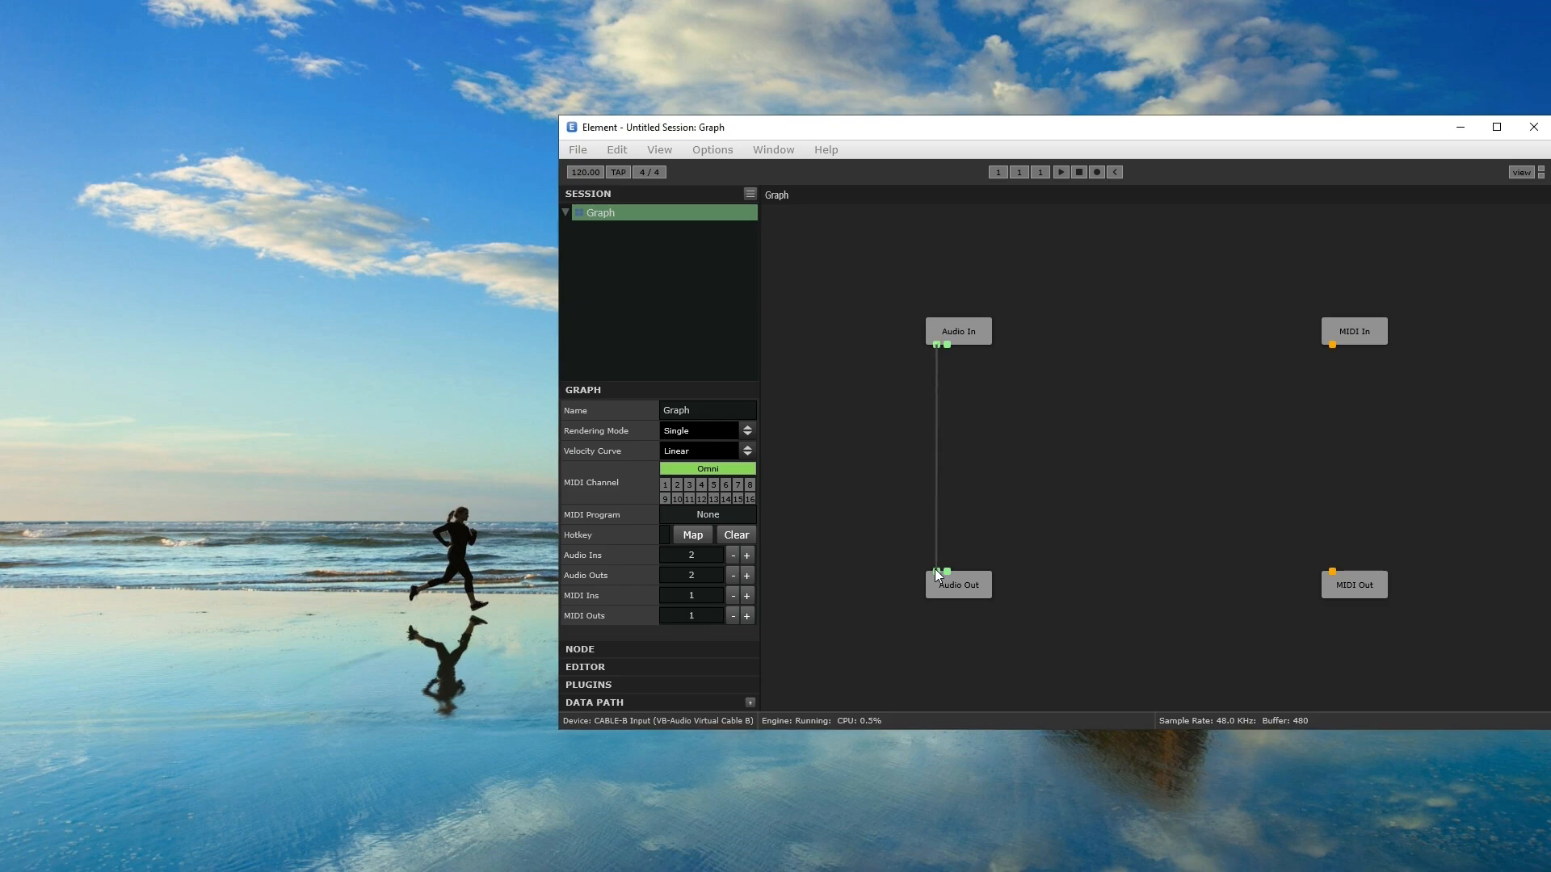
{"action": "left_click_drag", "start_coordinate": [946, 345], "coordinate": [946, 572]}
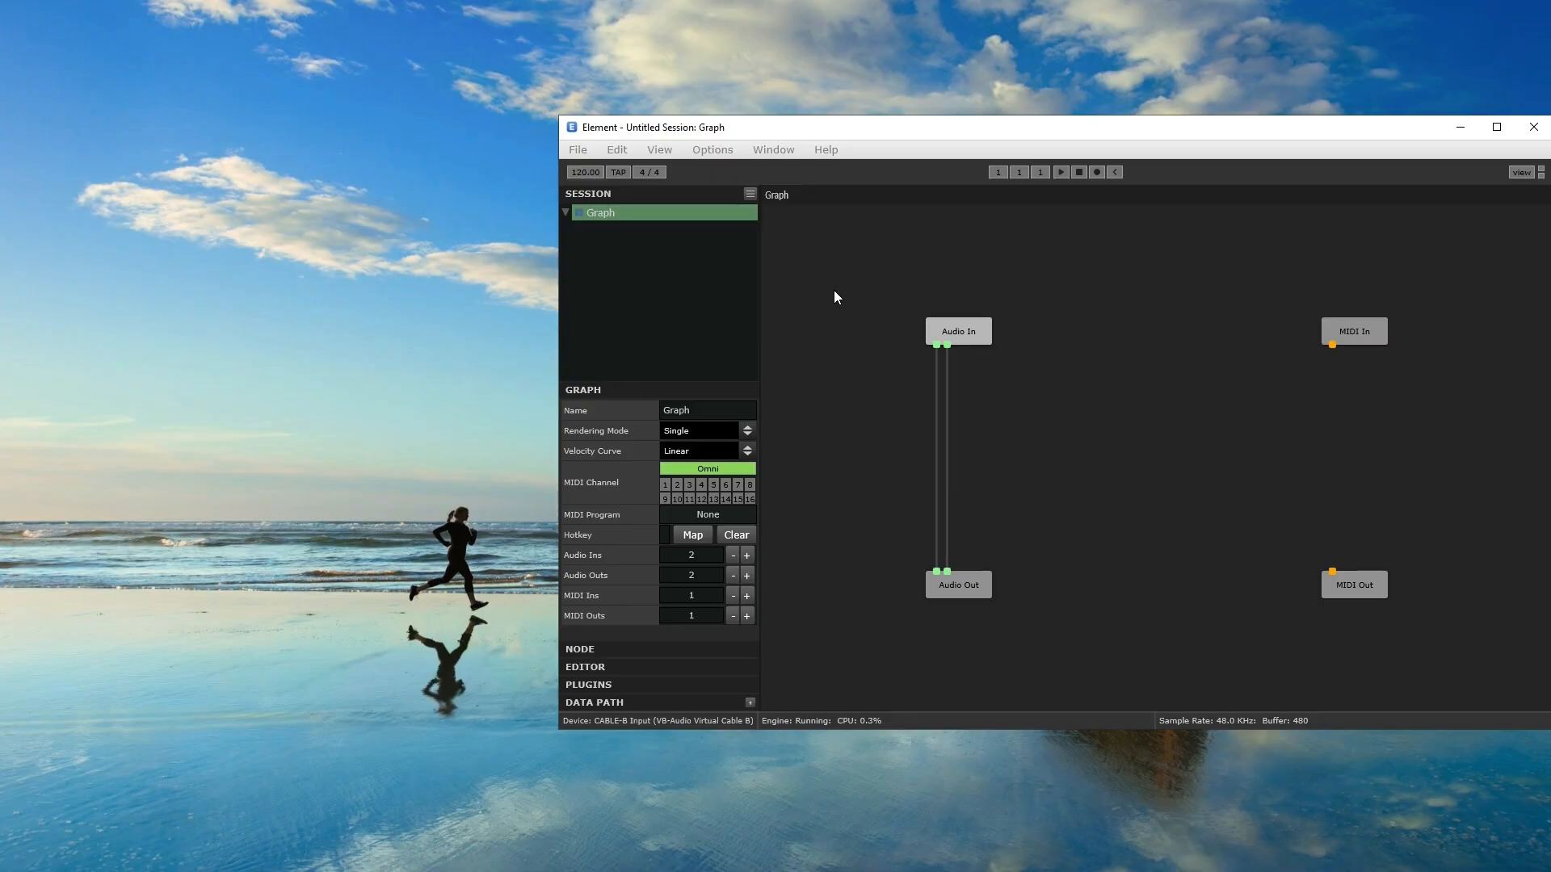
Open Element's preferences to inspect the audio device settings, moving the dialog clear of the left edge of the Element window.
{"action": "left_click", "coordinate": [578, 152]}
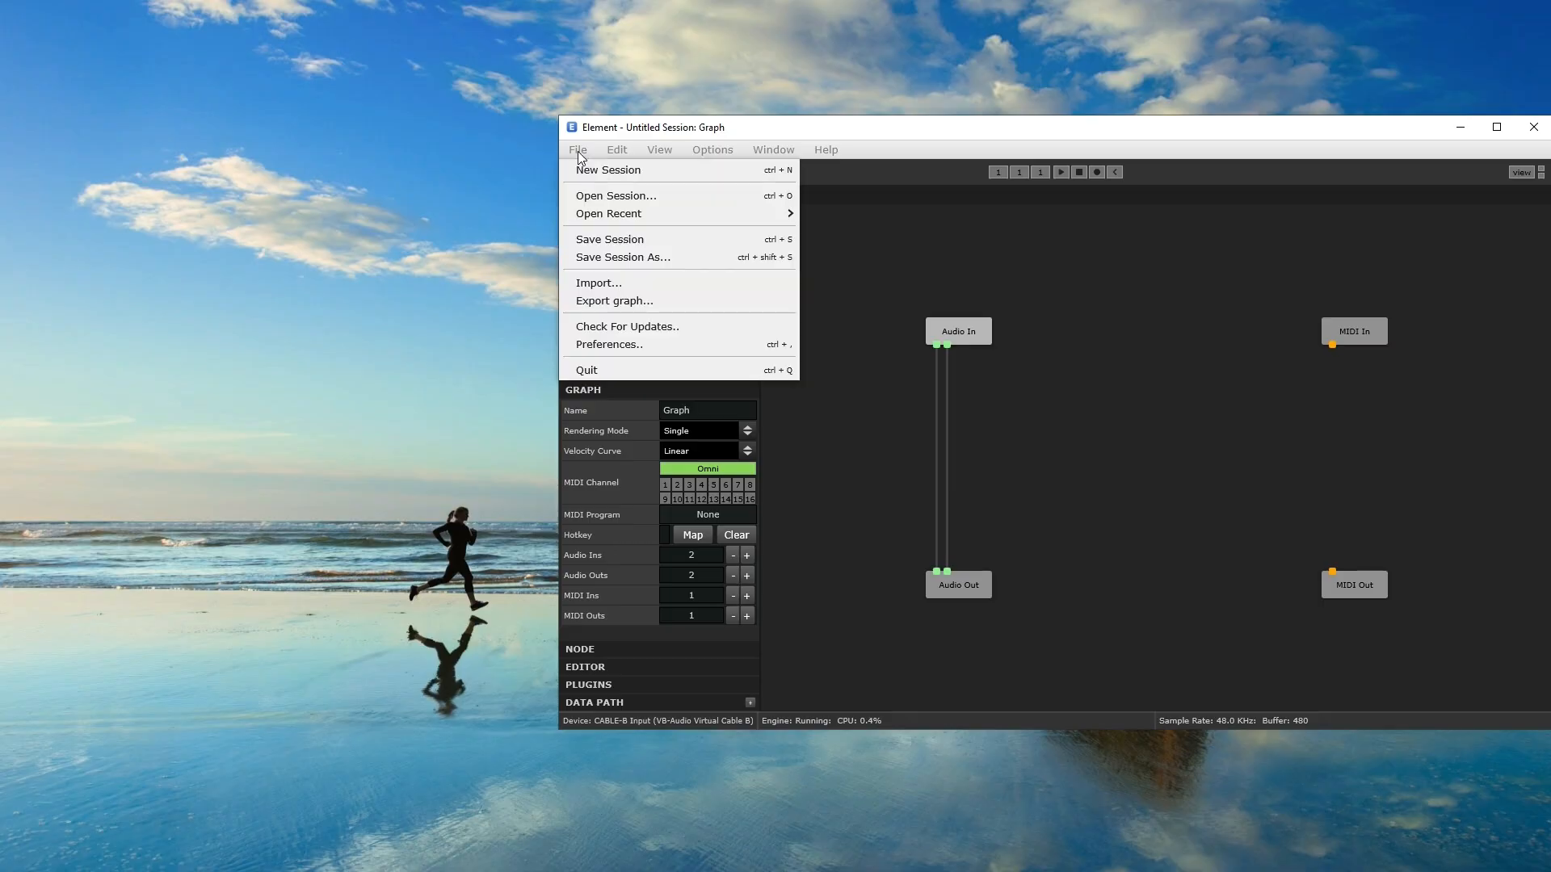
{"action": "left_click", "coordinate": [603, 344]}
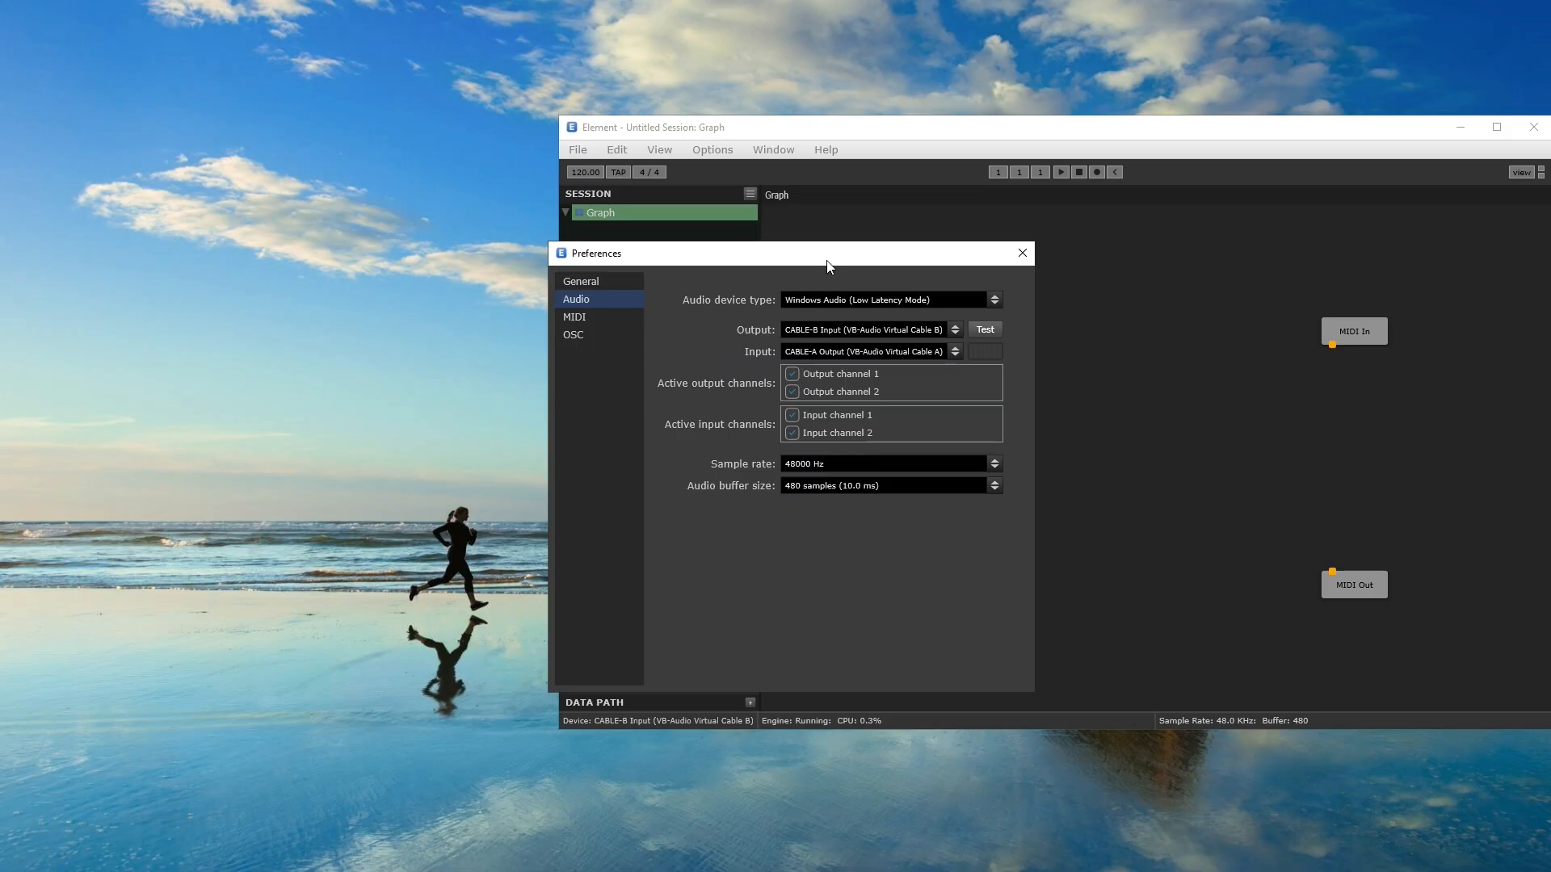
{"action": "left_click_drag", "start_coordinate": [836, 260], "coordinate": [957, 224]}
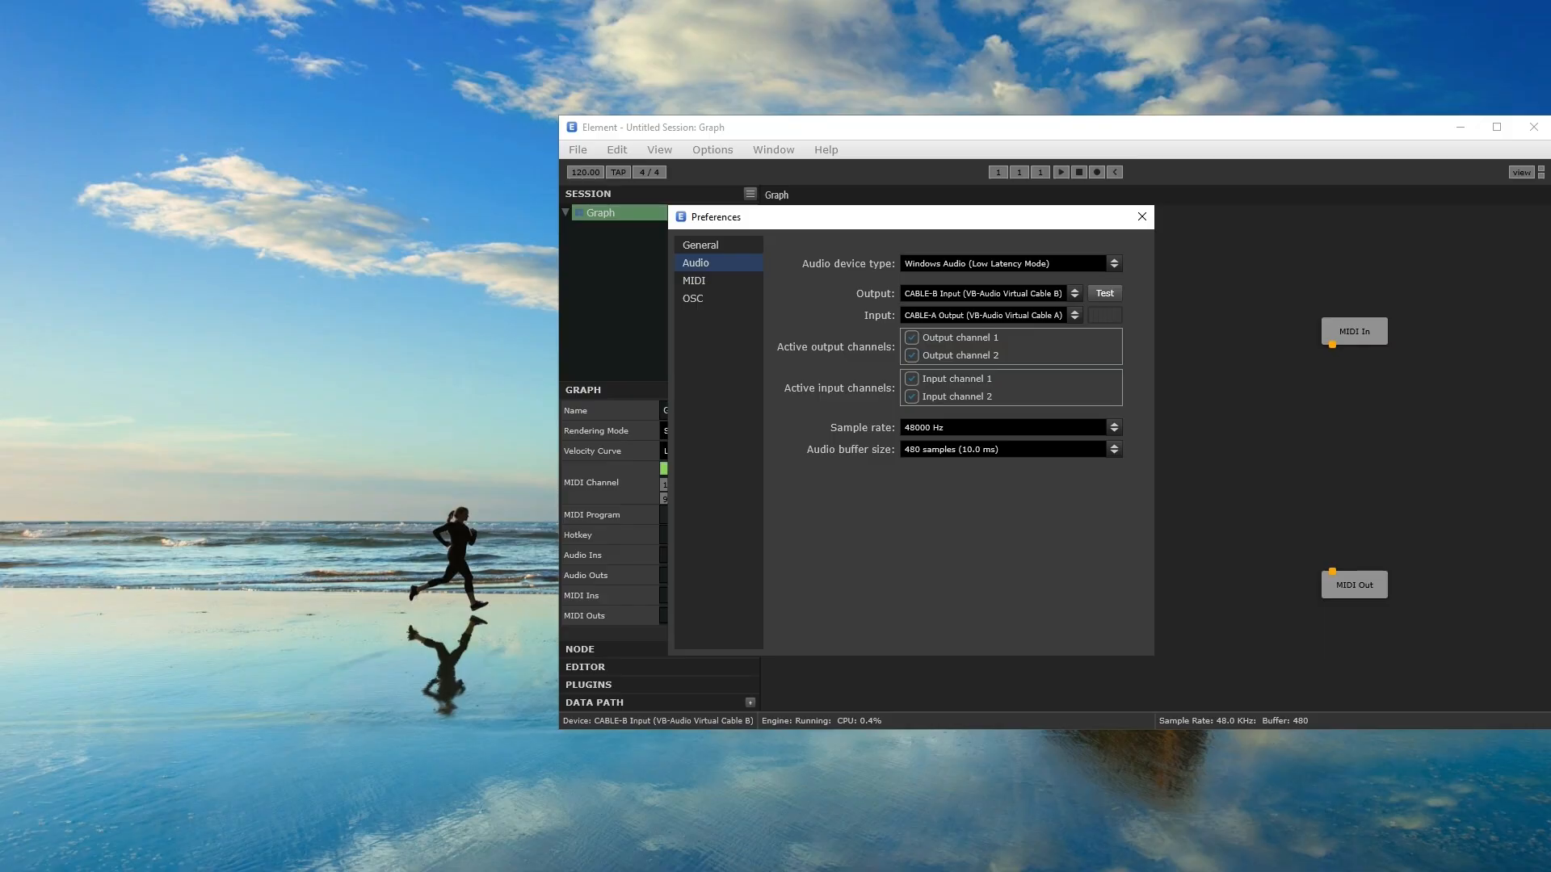
Switch to IR Capture, inspect its audio settings beside Element's preferences, and play the output test tone in both programs.
{"action": "key", "text": "alt+Tab"}
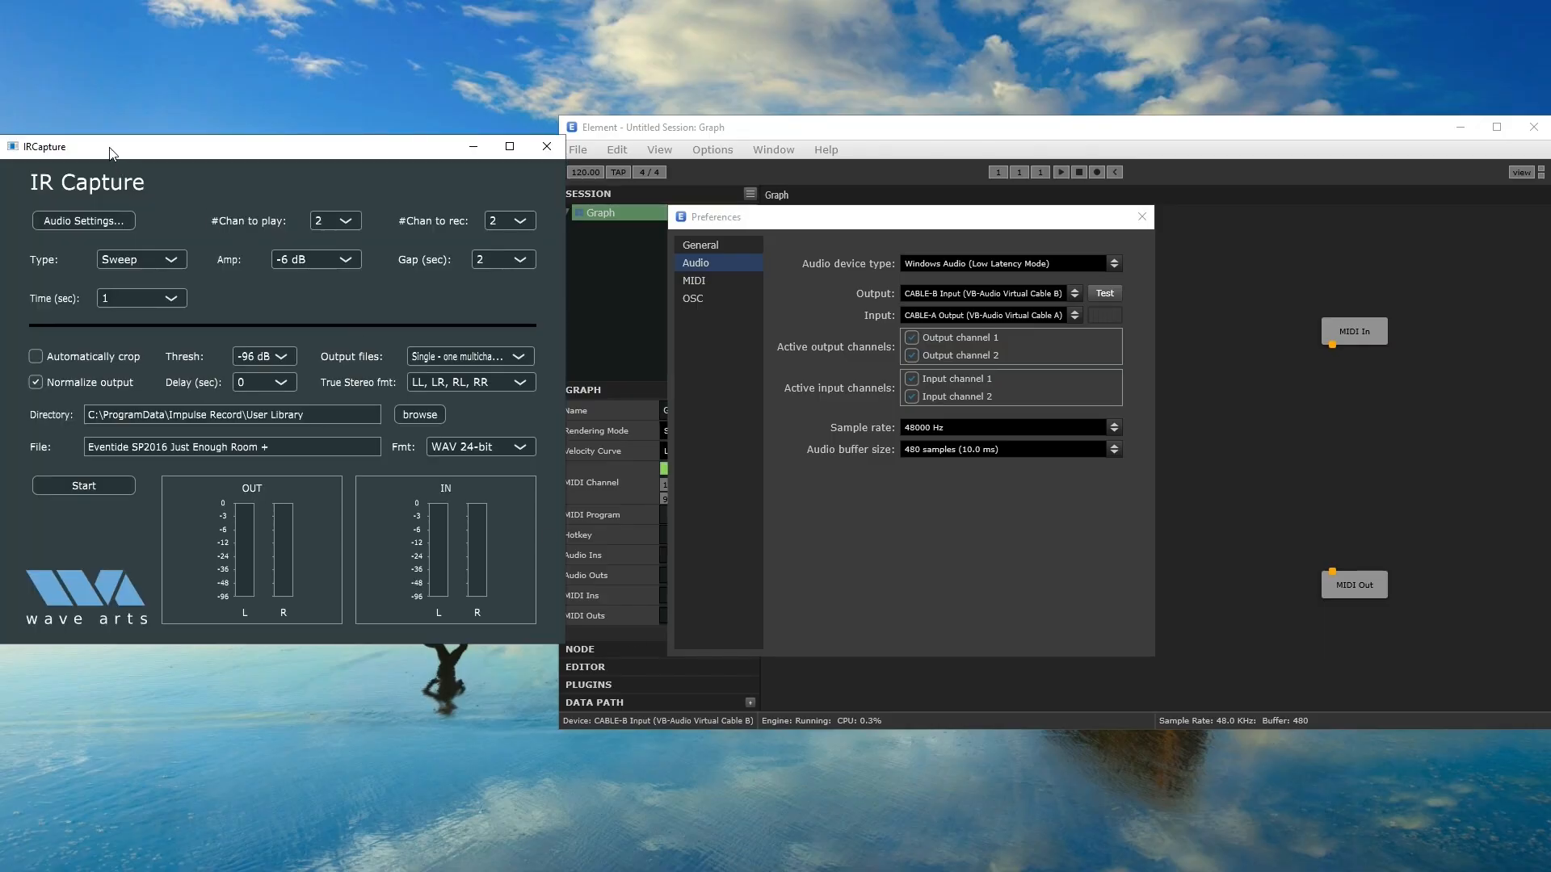
{"action": "left_click", "coordinate": [90, 223]}
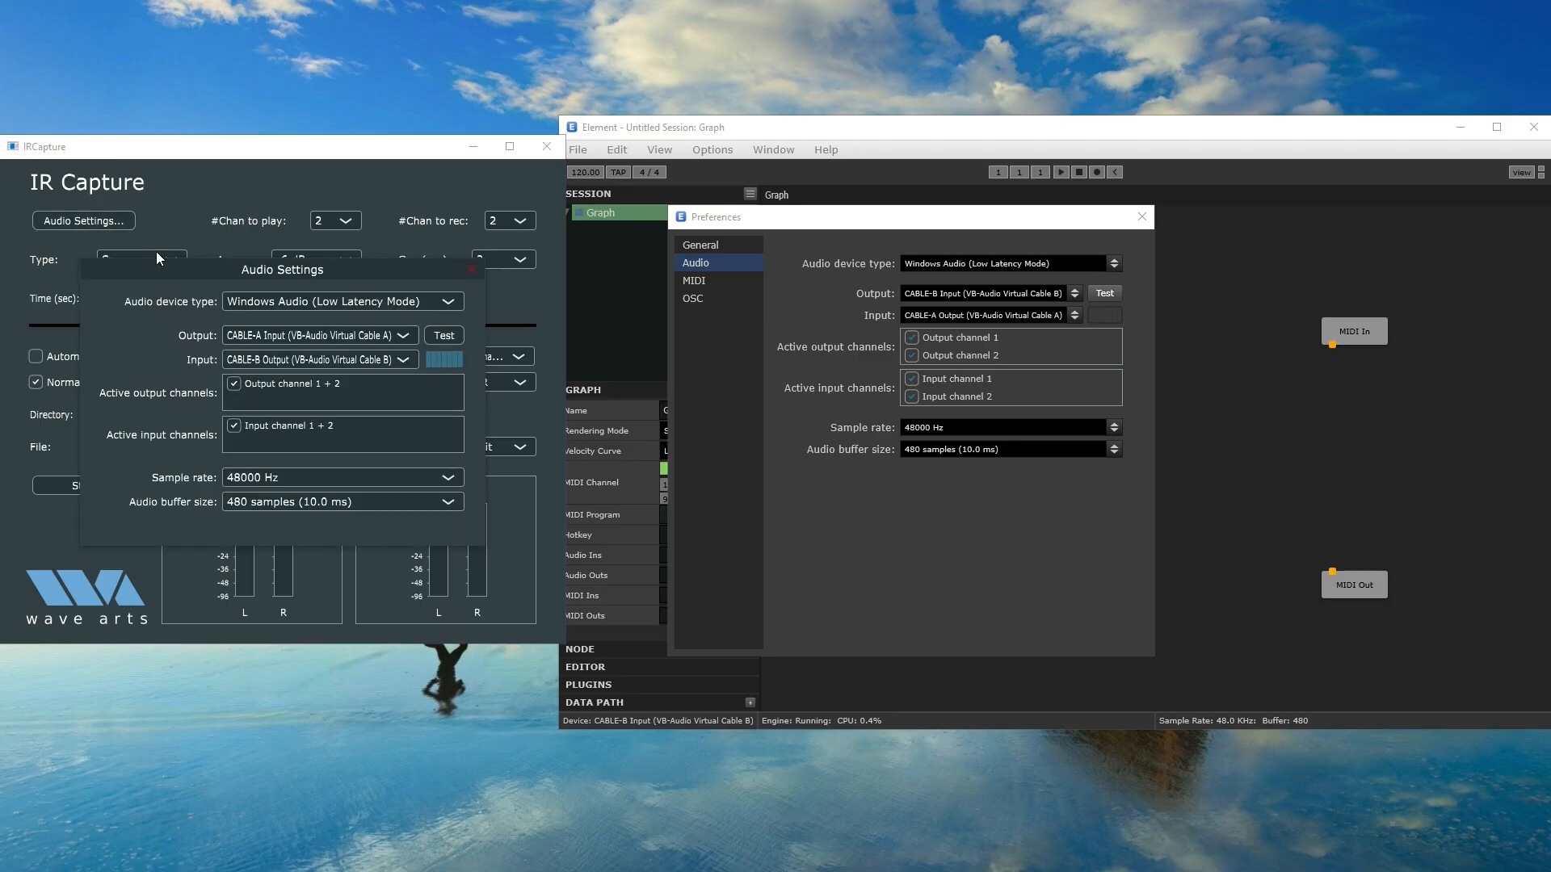
{"action": "left_click_drag", "start_coordinate": [161, 268], "coordinate": [207, 239]}
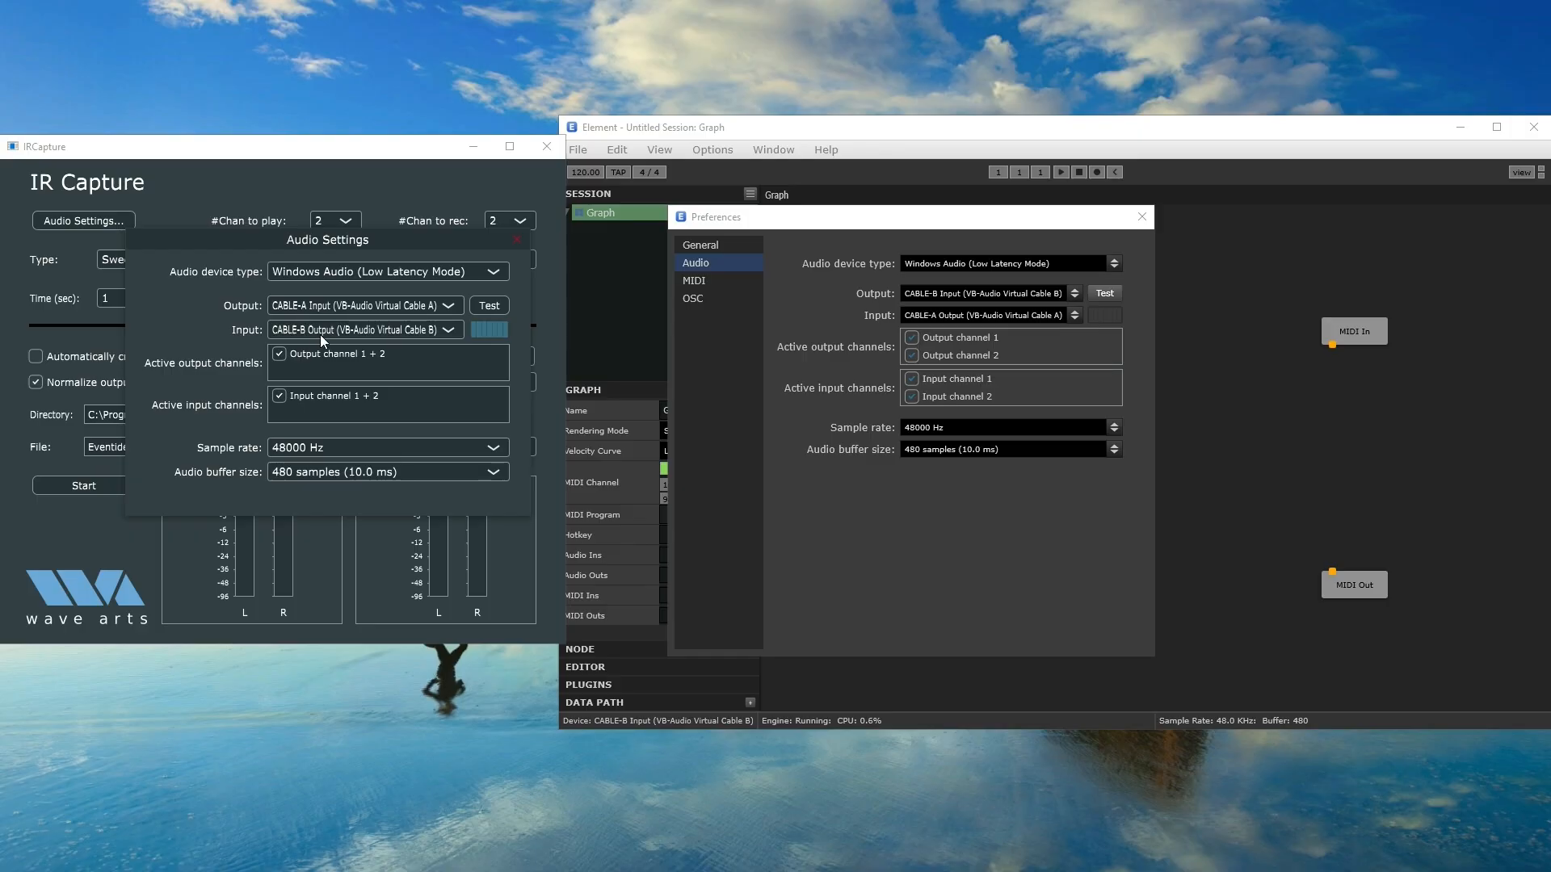
{"action": "left_click", "coordinate": [487, 307]}
{"action": "left_click", "coordinate": [1104, 294]}
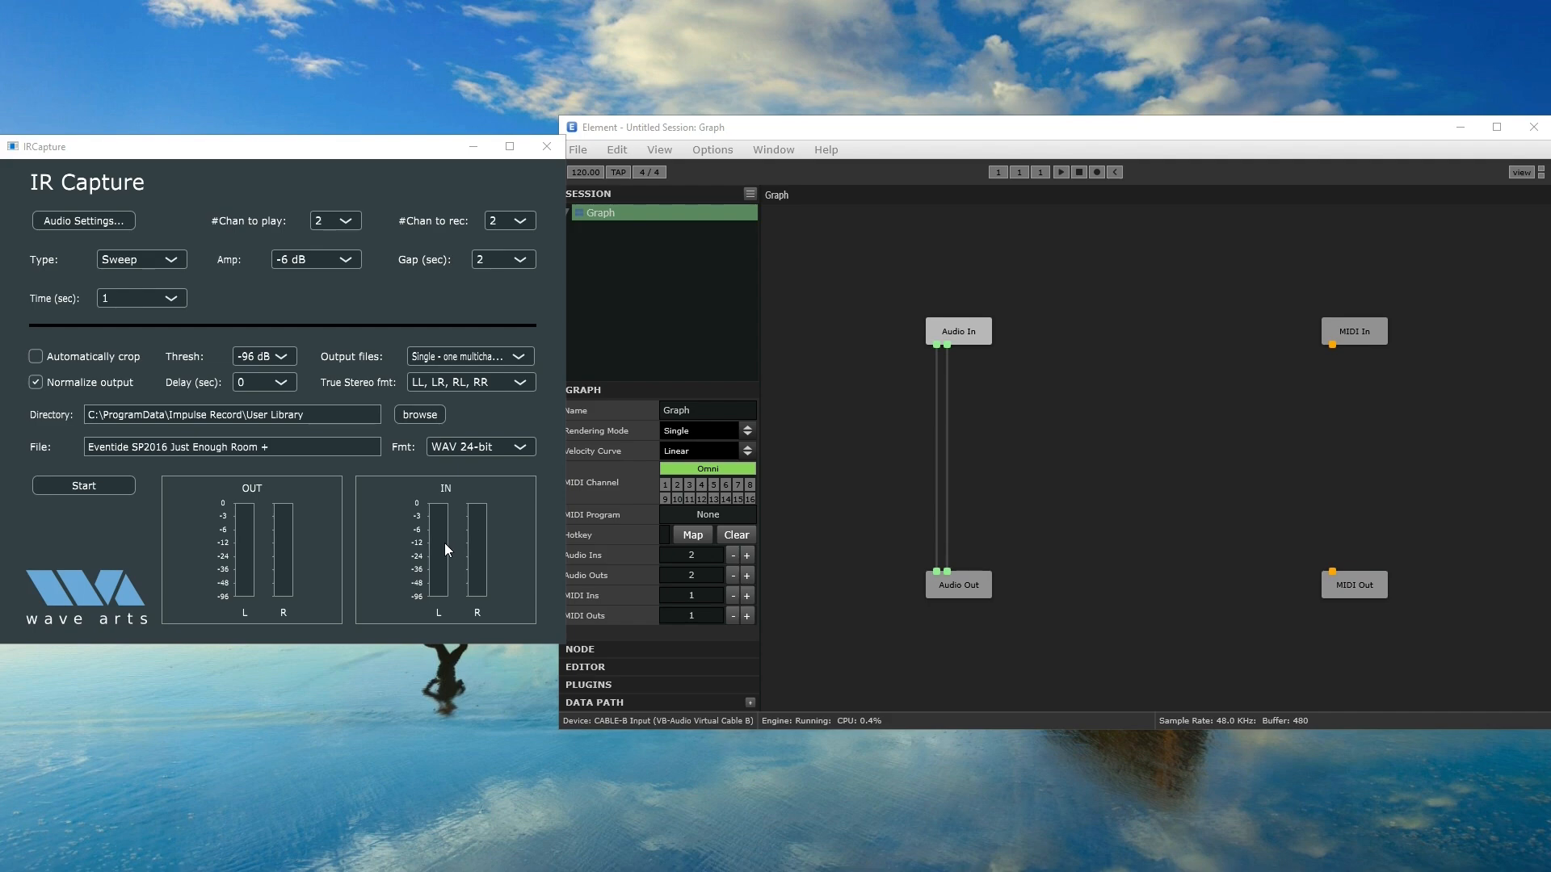
Set the IR Capture output file name to "UAD EMT 140 Chrome Plate".
{"action": "key", "text": "ctrl+a"}
{"action": "type", "text": "UAD EMT 140 Chrome Plate"}
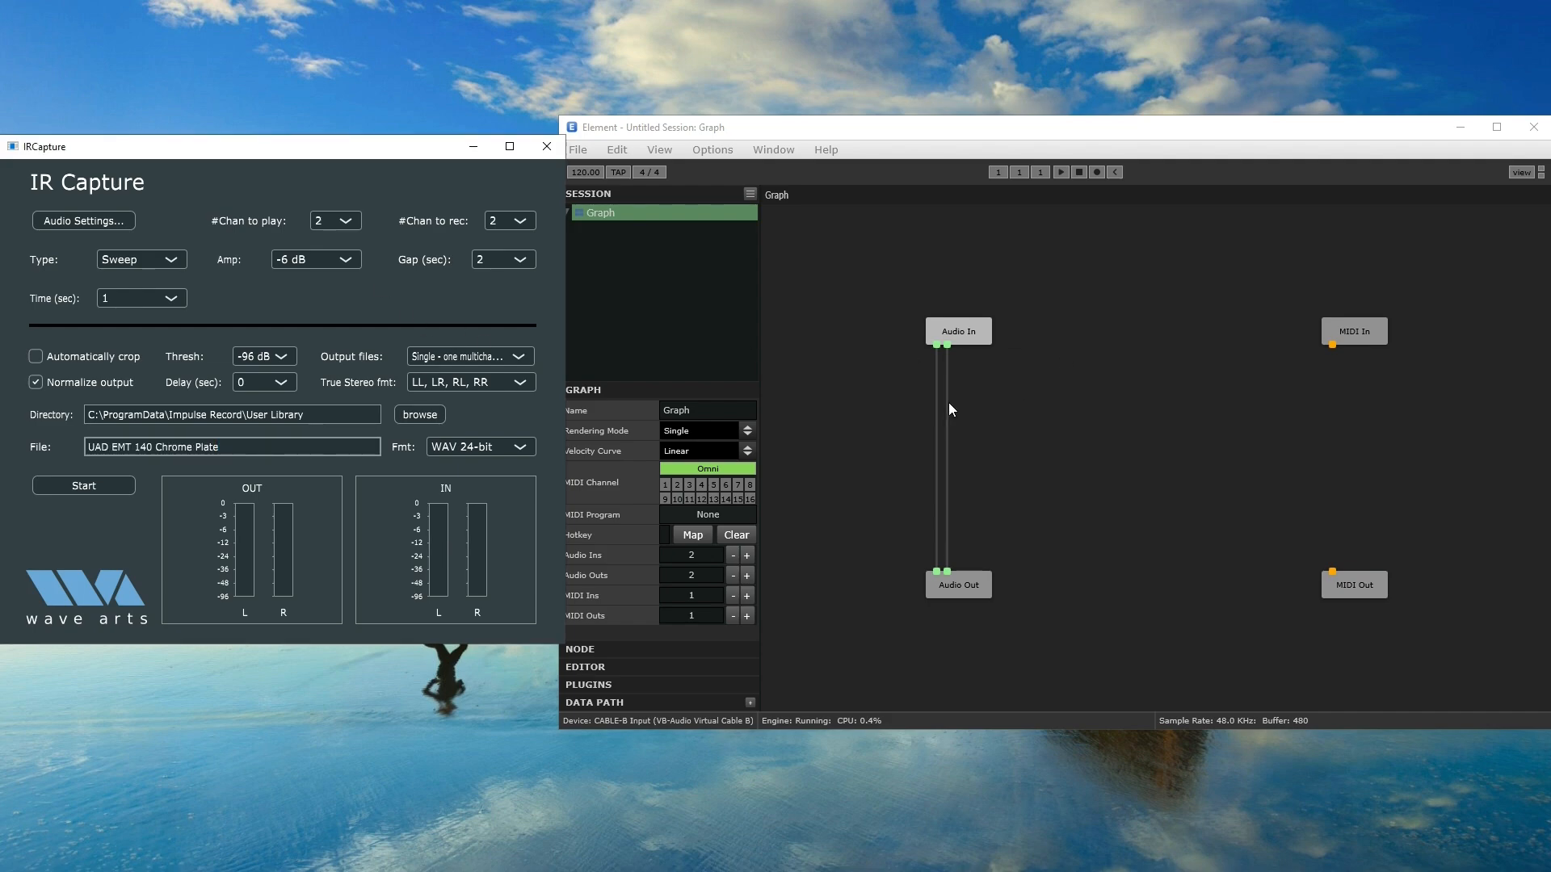
Remove the direct Audio In to Audio Out connections in Element and add the Universal Audio plugin UAD EMT 140.
{"action": "left_click_drag", "start_coordinate": [947, 401], "coordinate": [1027, 414]}
{"action": "right_click", "coordinate": [1027, 414]}
{"action": "mouse_move", "coordinate": [699, 837]}
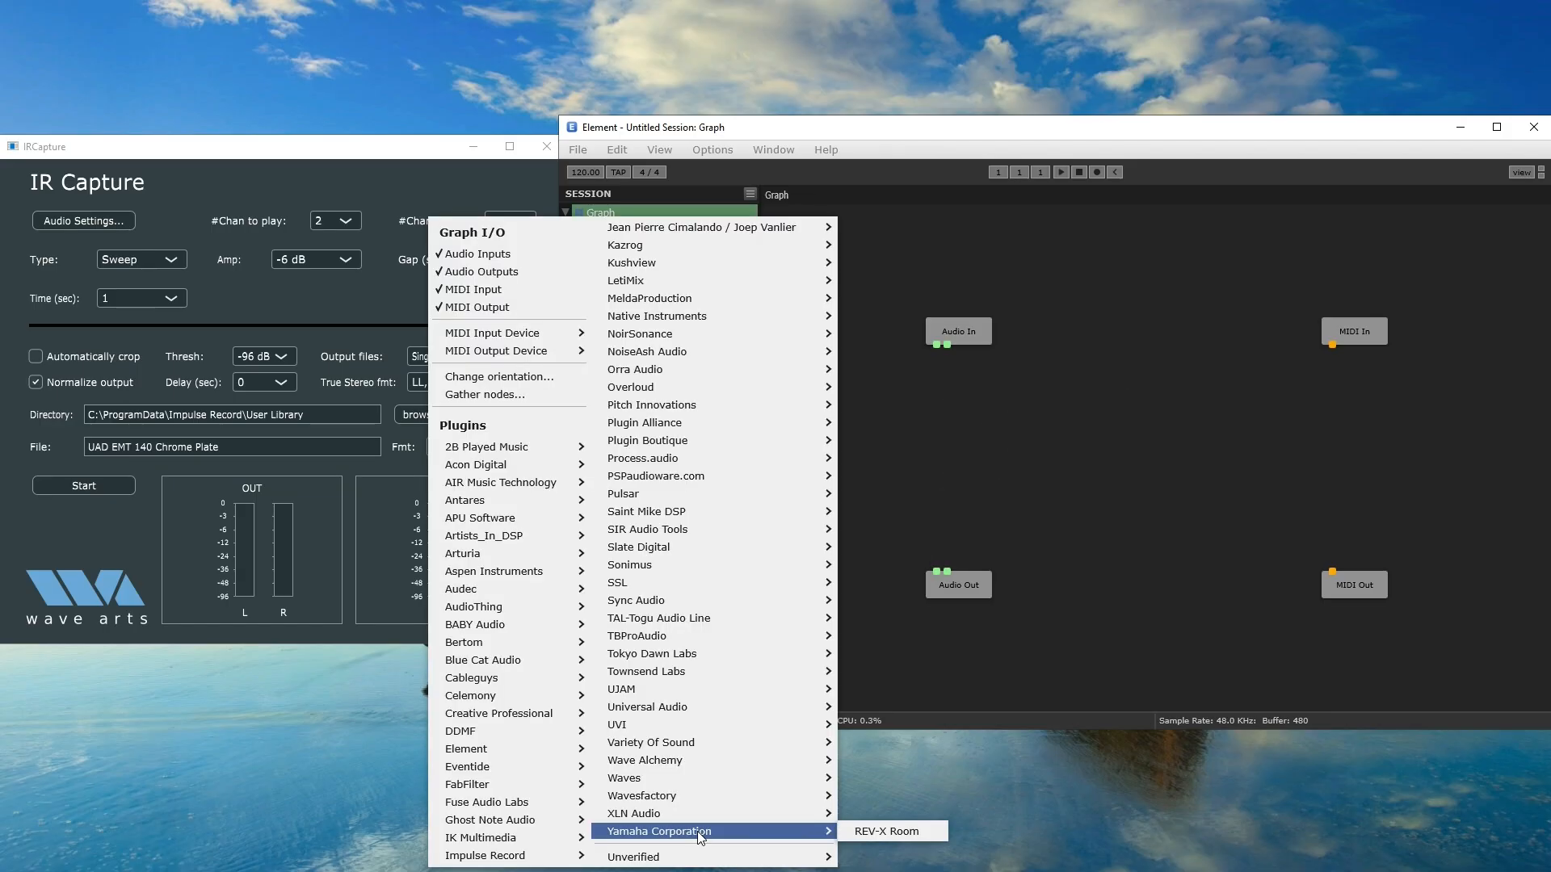
{"action": "mouse_move", "coordinate": [693, 717]}
{"action": "scroll", "coordinate": [860, 691], "scroll_direction": "down", "scroll_amount": 5}
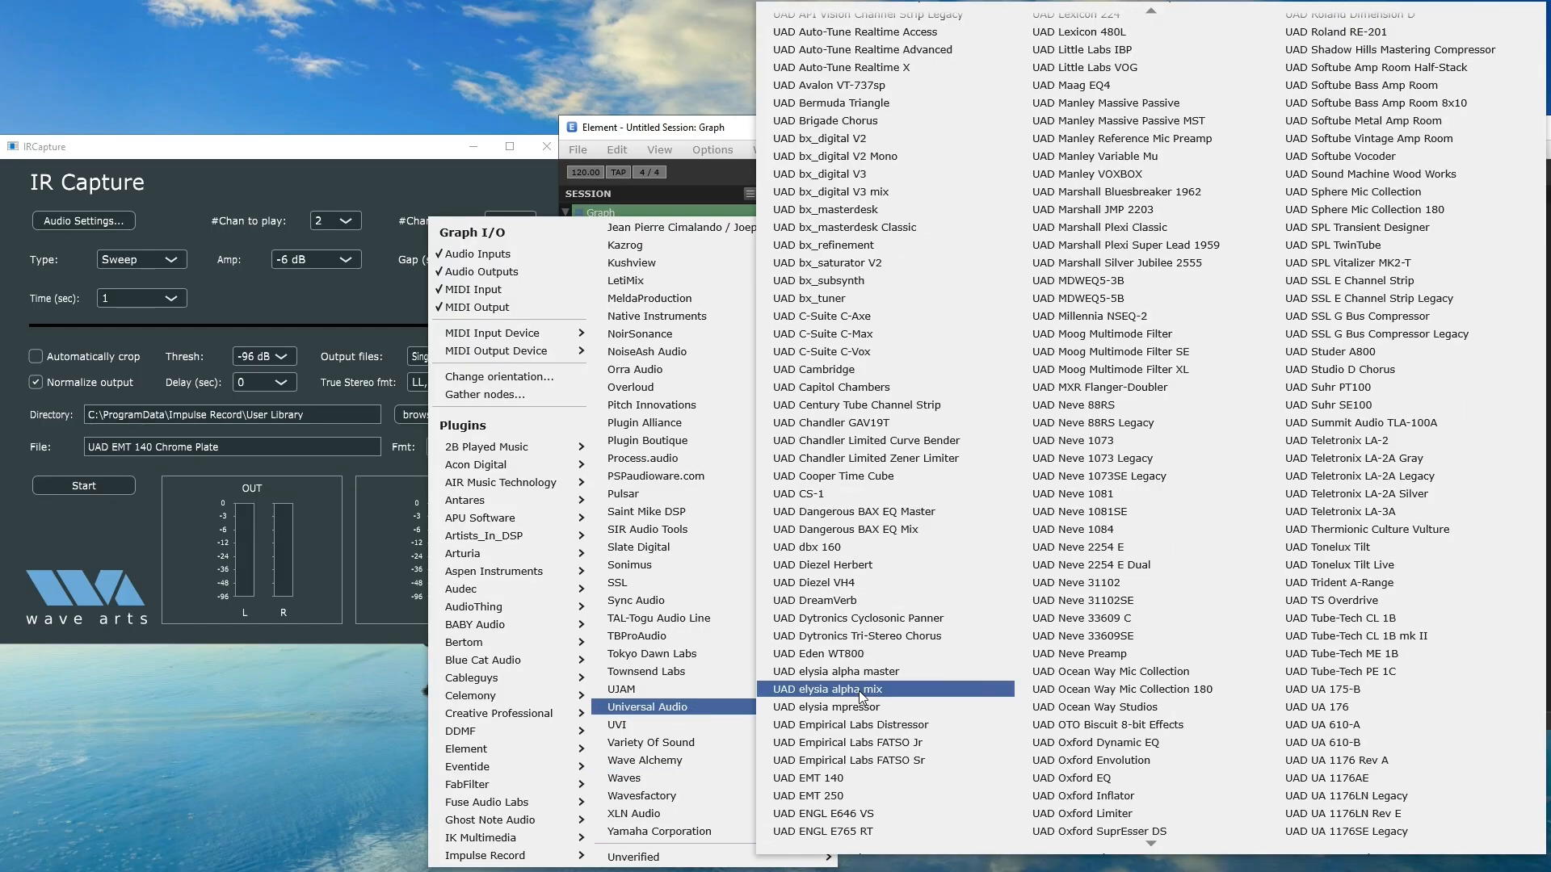
{"action": "left_click", "coordinate": [850, 772]}
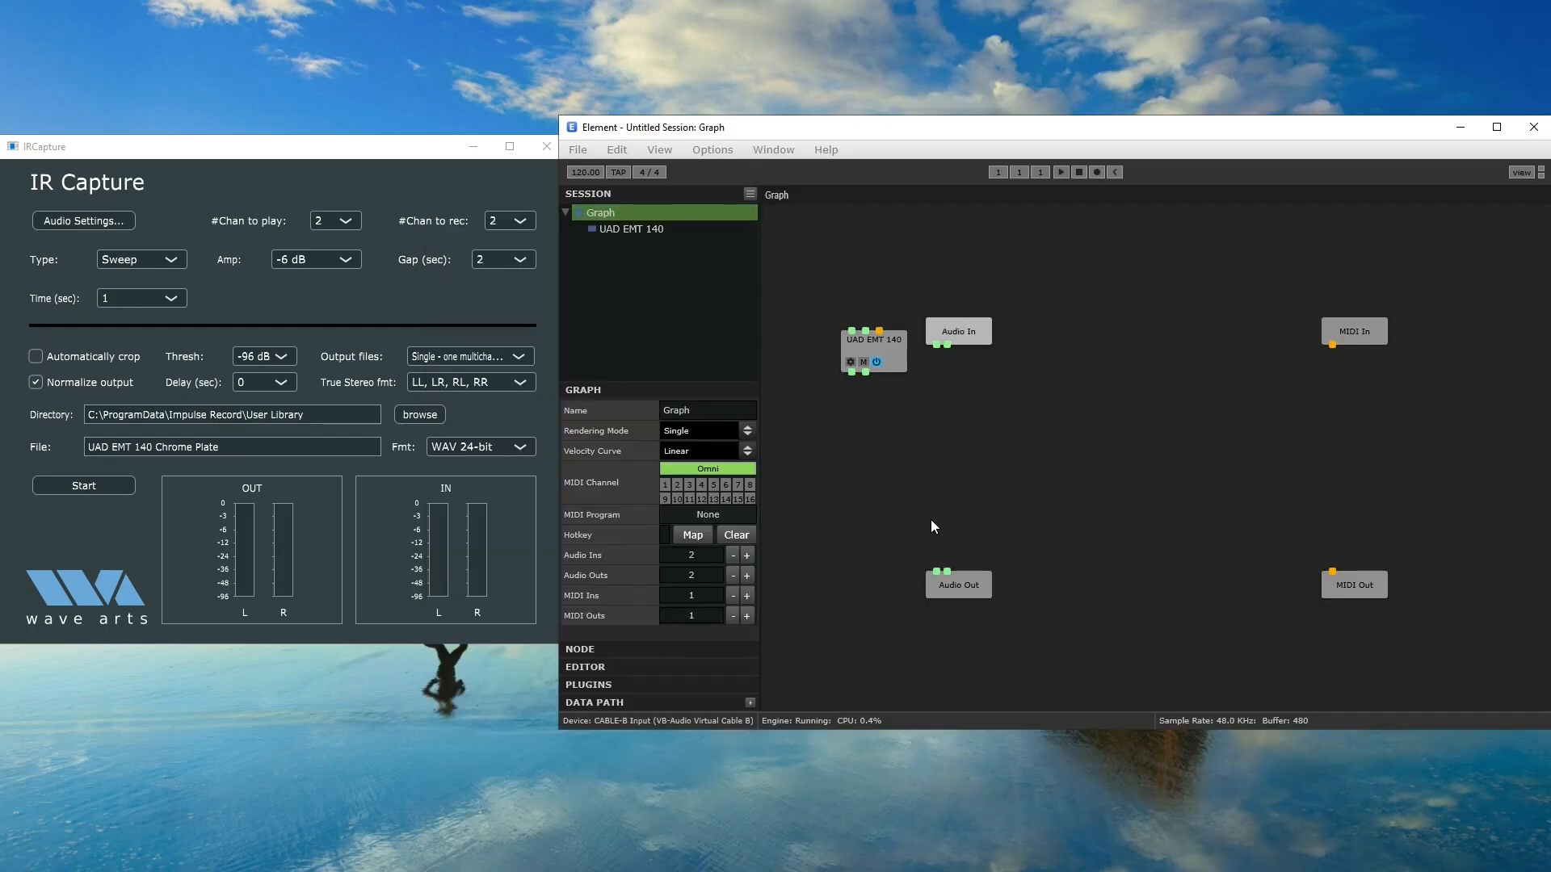
Place the UAD EMT 140 node between Audio In and Audio Out and wire both channels through it.
{"action": "left_click_drag", "start_coordinate": [890, 357], "coordinate": [976, 447]}
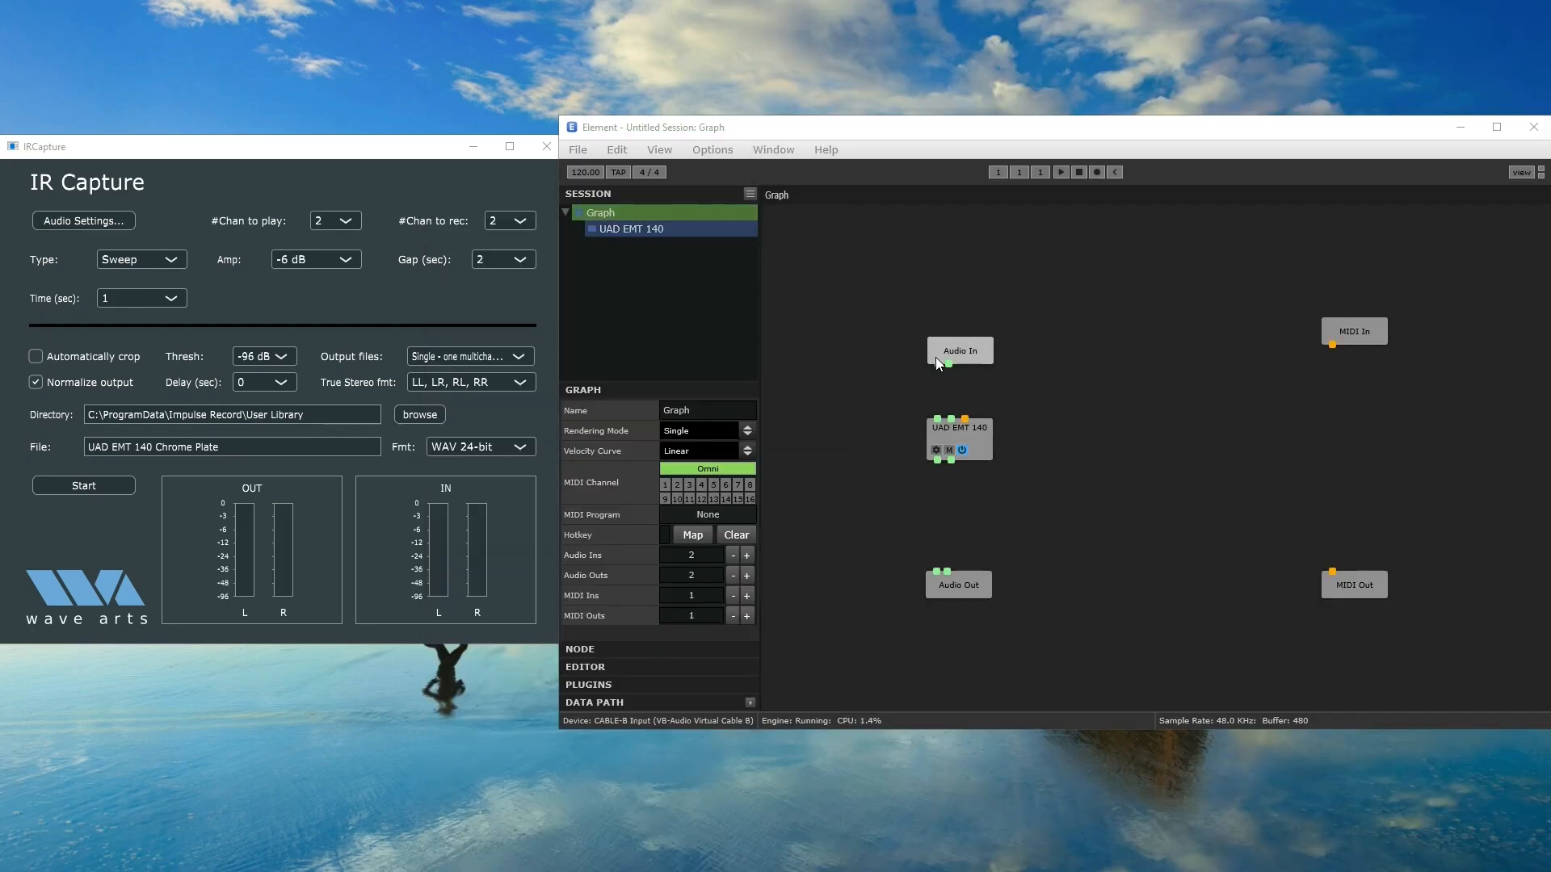
{"action": "left_click_drag", "start_coordinate": [938, 365], "coordinate": [940, 420]}
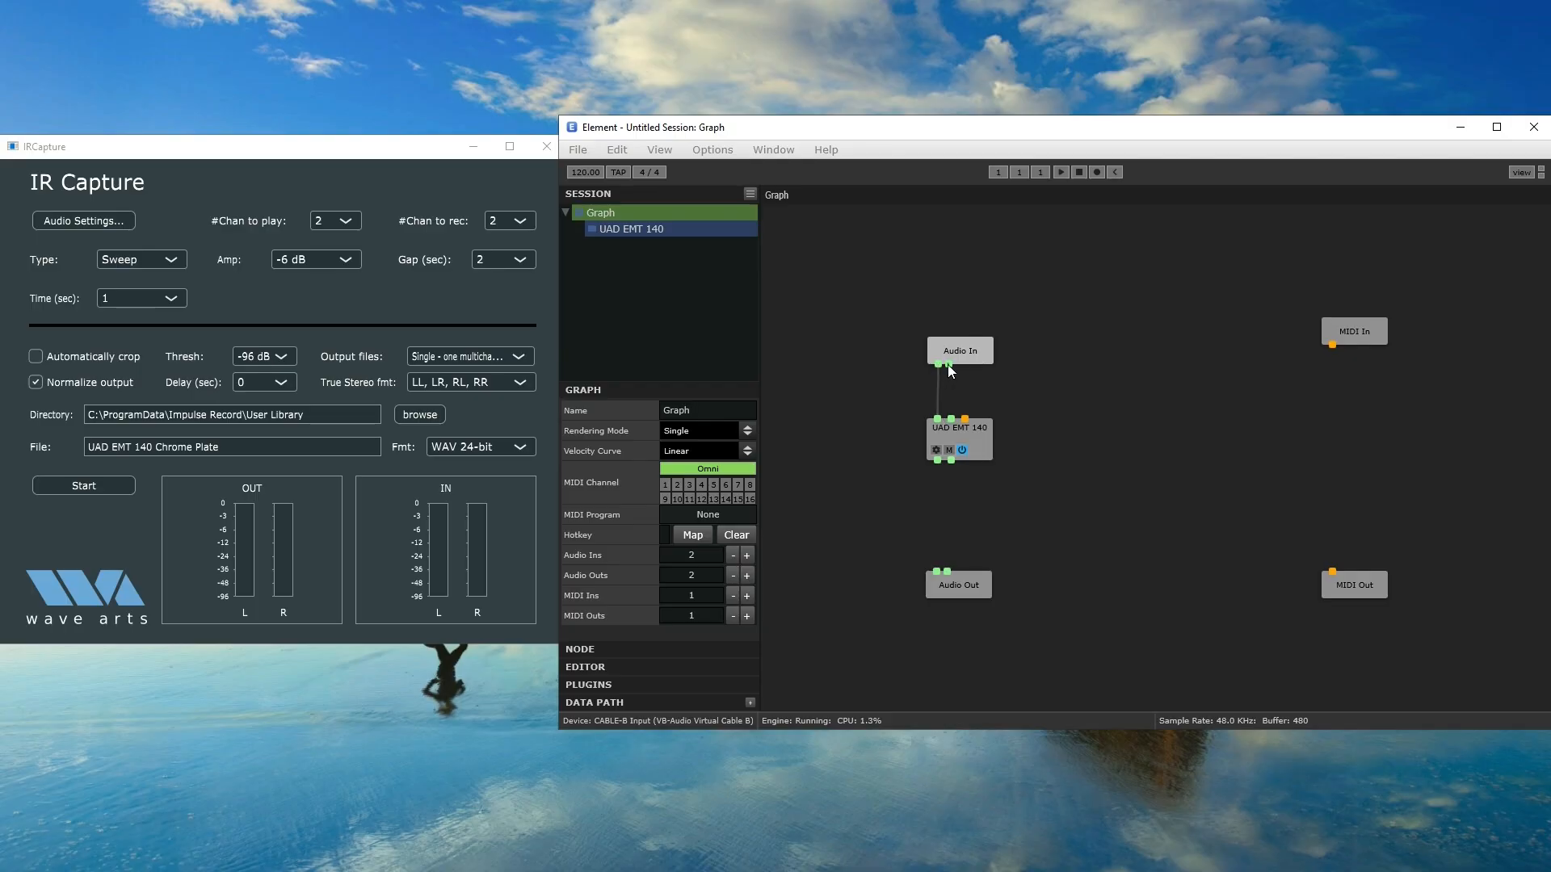
{"action": "left_click_drag", "start_coordinate": [948, 365], "coordinate": [952, 420]}
{"action": "left_click", "coordinate": [953, 569]}
Play IR Capture's output test tone through the plugin chain from the audio settings, and close the settings.
{"action": "left_click", "coordinate": [83, 221]}
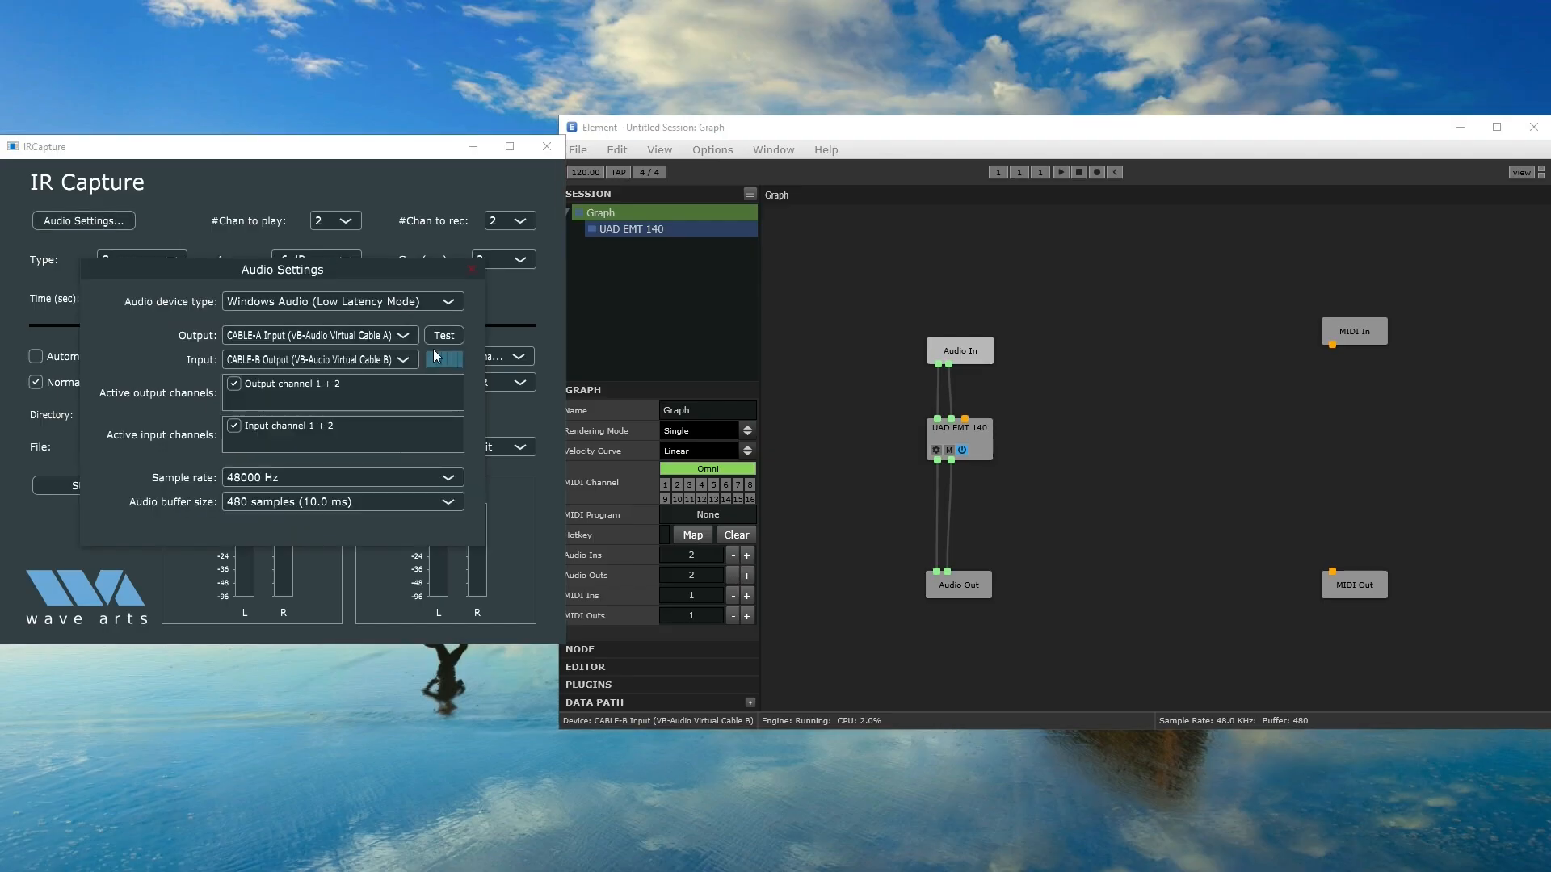
{"action": "left_click", "coordinate": [451, 336]}
{"action": "left_click", "coordinate": [469, 271]}
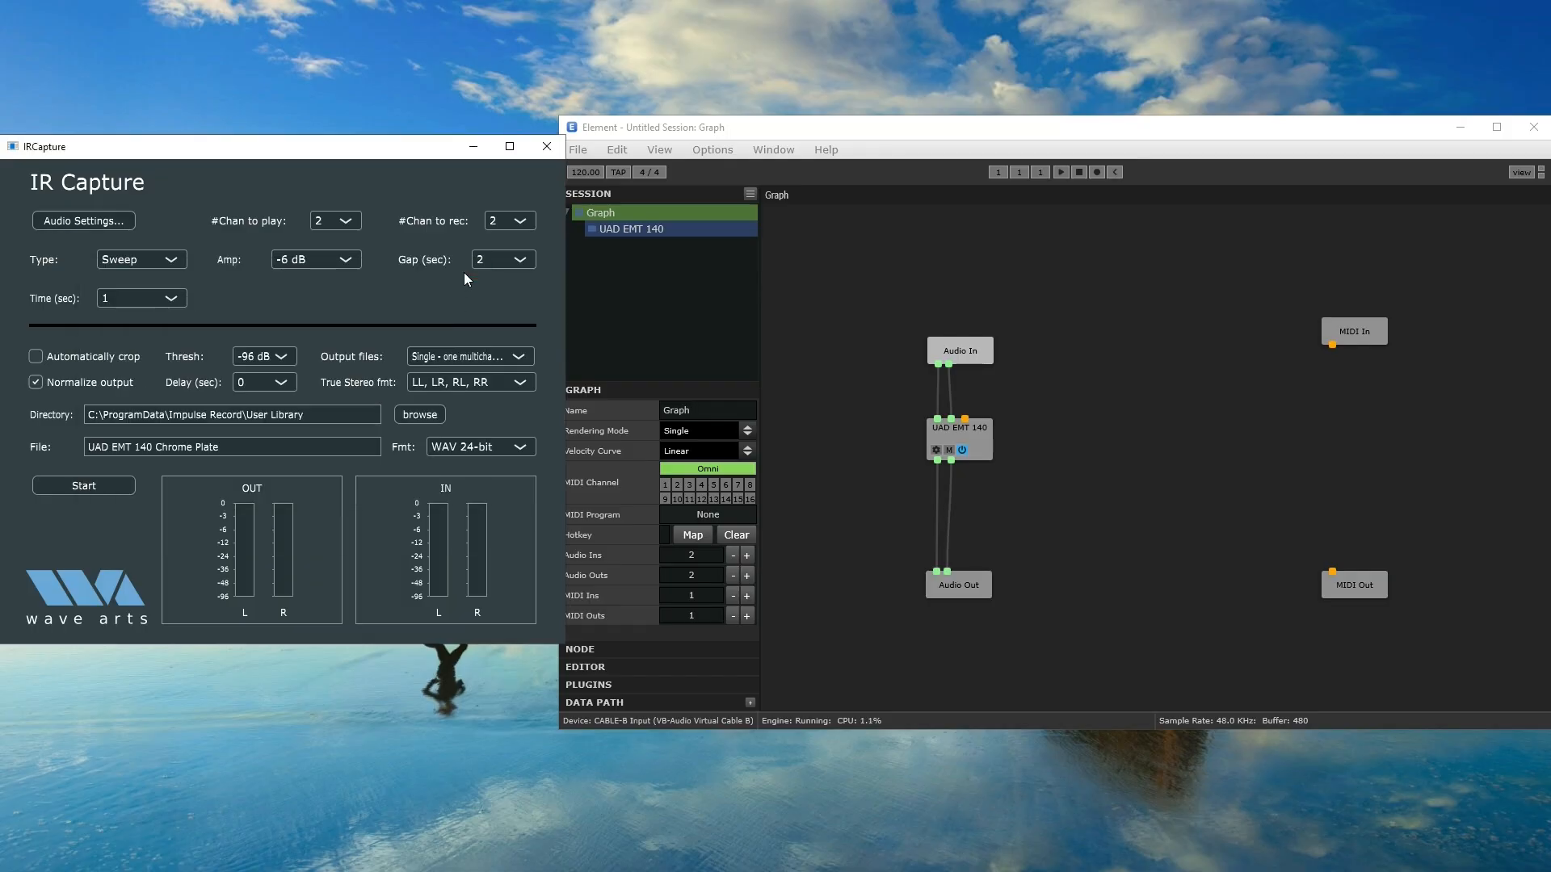
Open the UAD EMT 140 plugin window, move it clear of IR Capture, and load the Chrome Plate preset.
{"action": "left_click", "coordinate": [930, 441]}
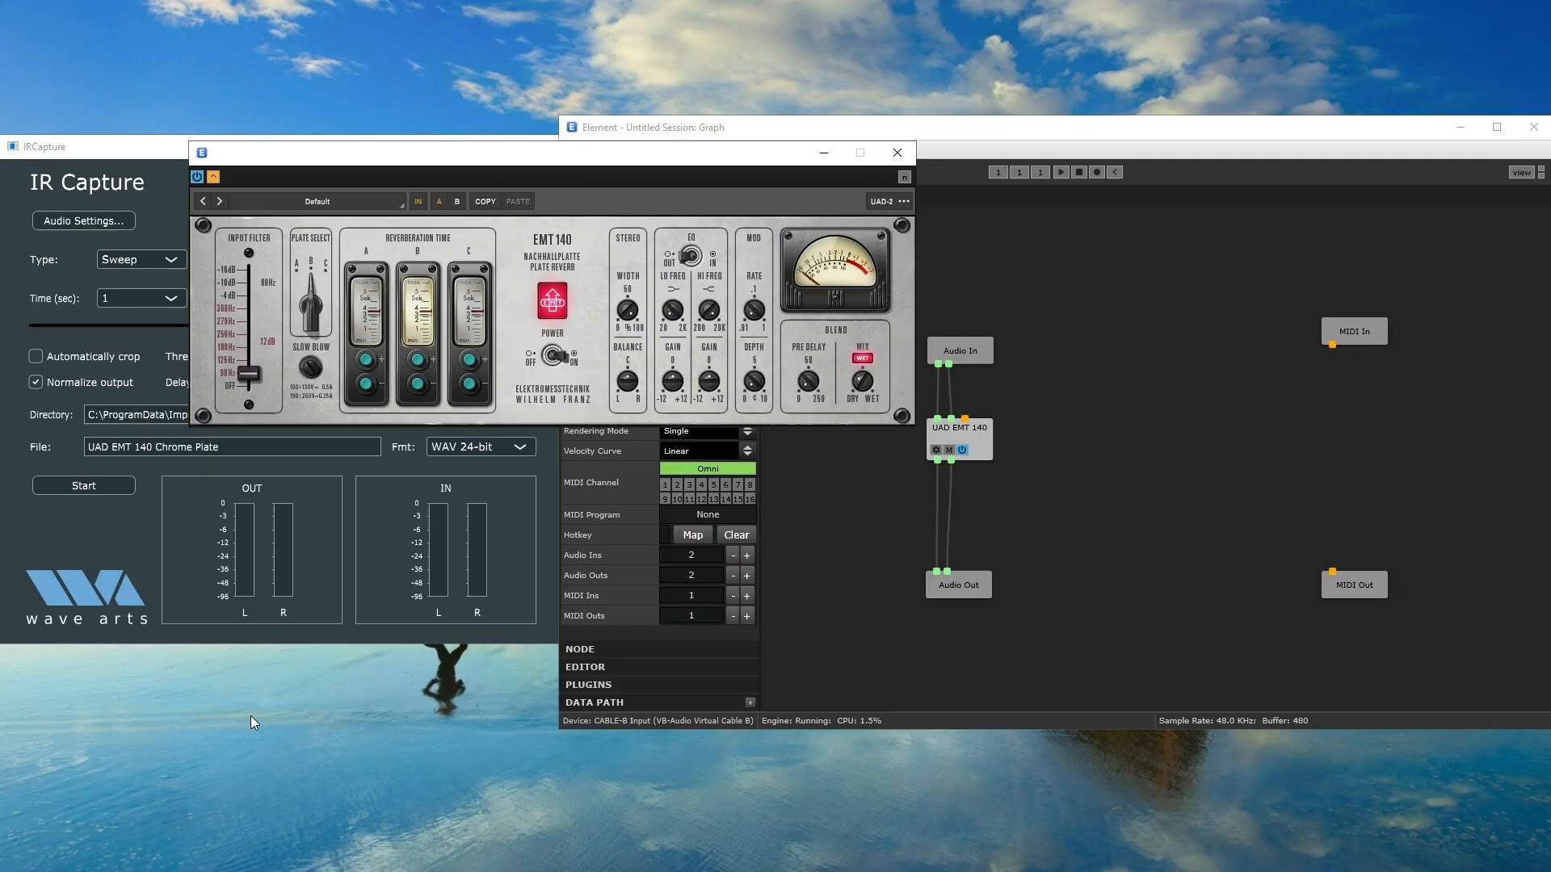
{"action": "left_click_drag", "start_coordinate": [389, 155], "coordinate": [738, 204]}
{"action": "left_click", "coordinate": [695, 252]}
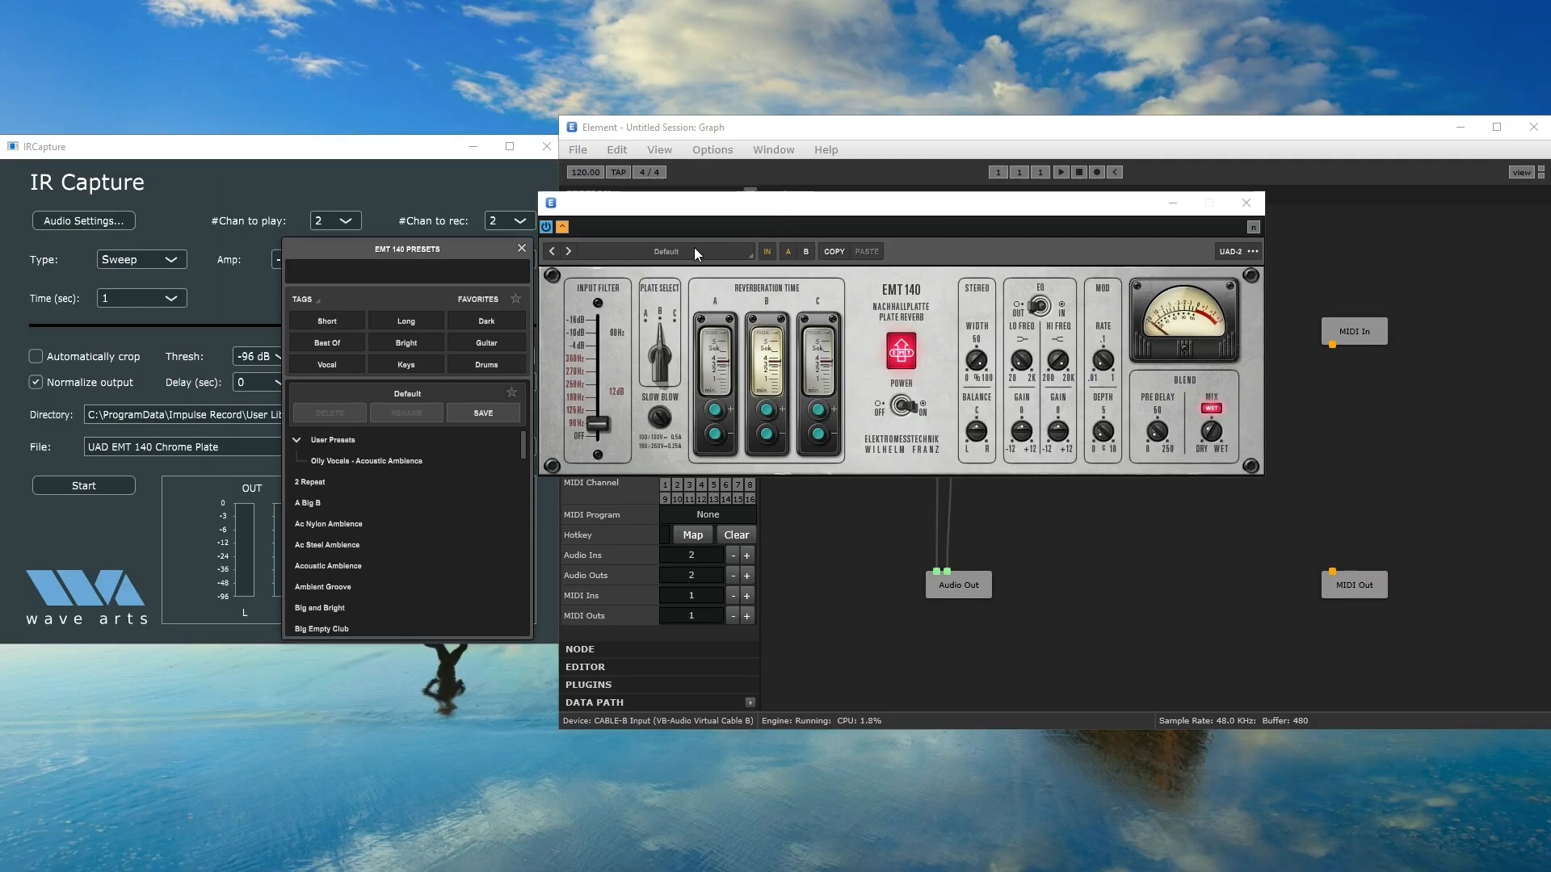
{"action": "scroll", "coordinate": [391, 517], "scroll_direction": "down", "scroll_amount": 5}
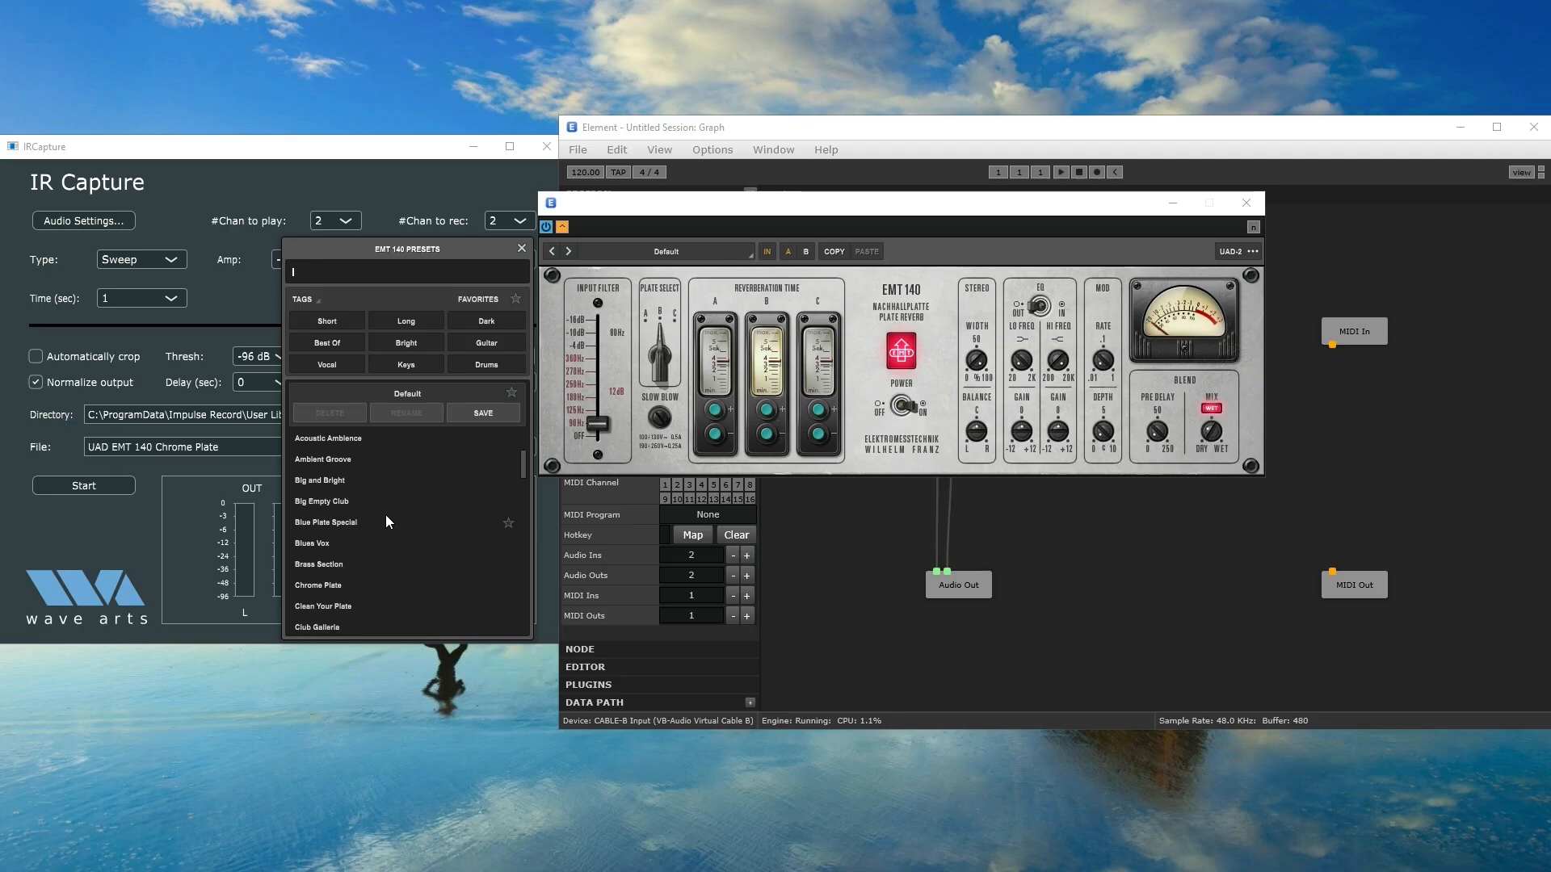
{"action": "left_click", "coordinate": [346, 572]}
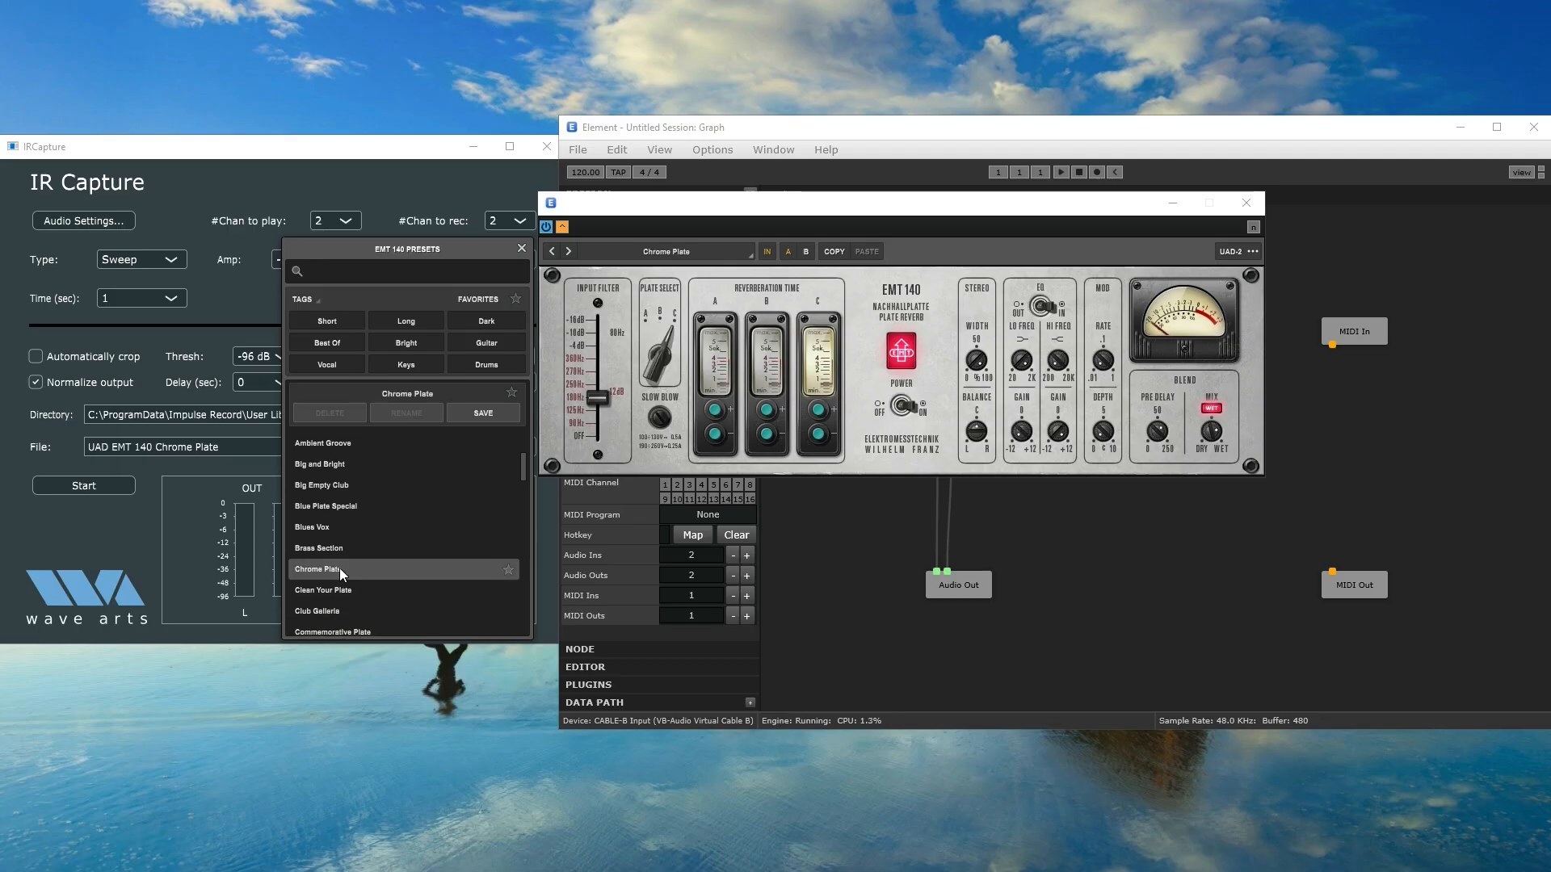
Capture the UAD EMT 140 Chrome Plate impulse response with IR Capture while the plugin window is in view, and dismiss the completion notice.
{"action": "left_click", "coordinate": [828, 255]}
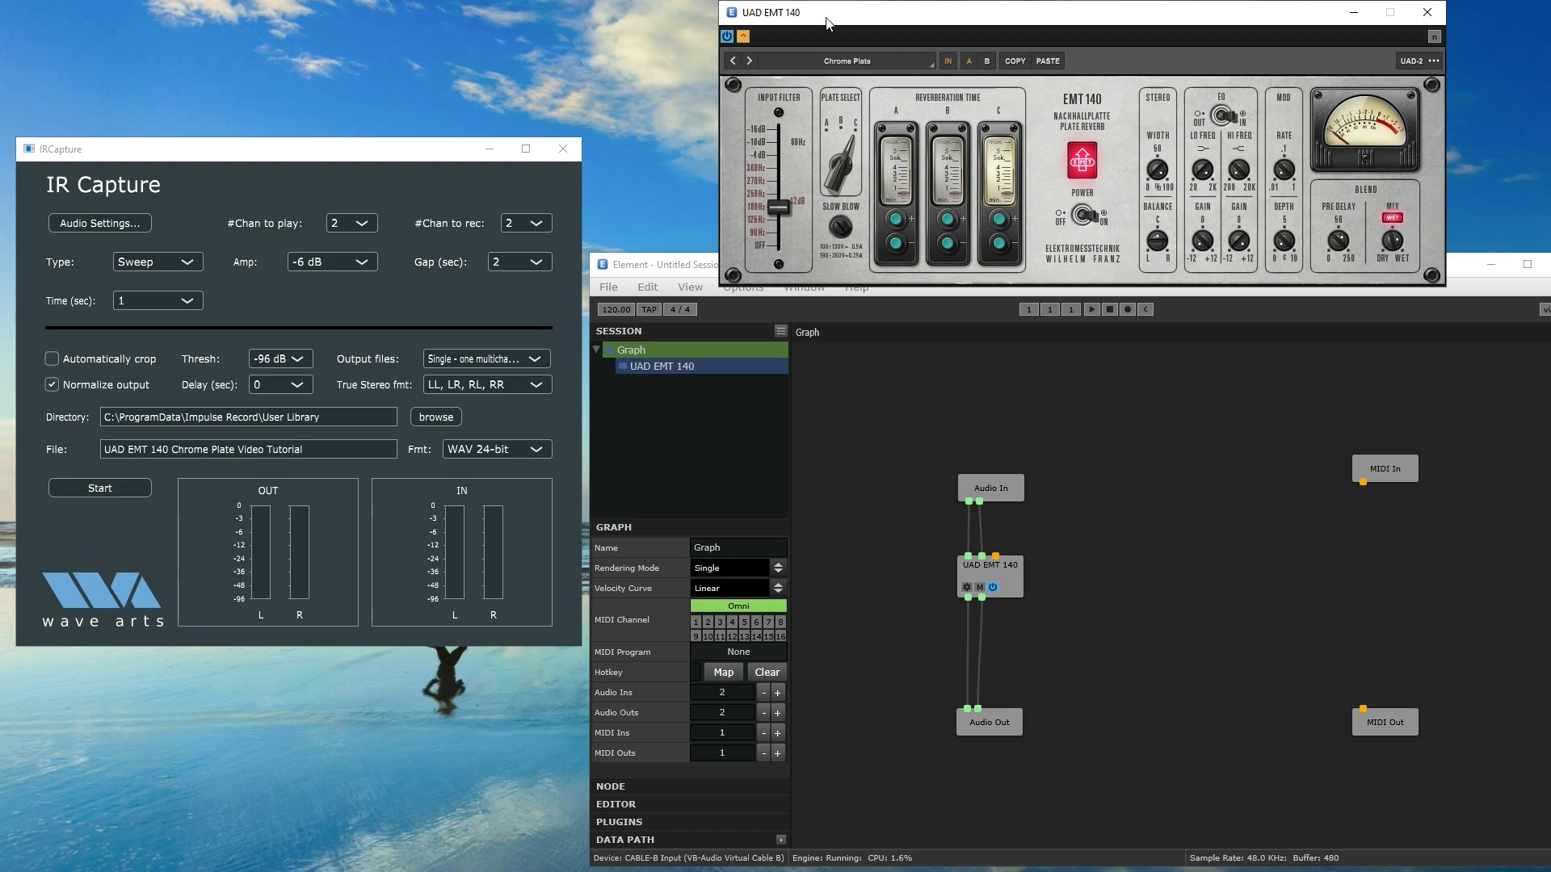
{"action": "left_click", "coordinate": [429, 155]}
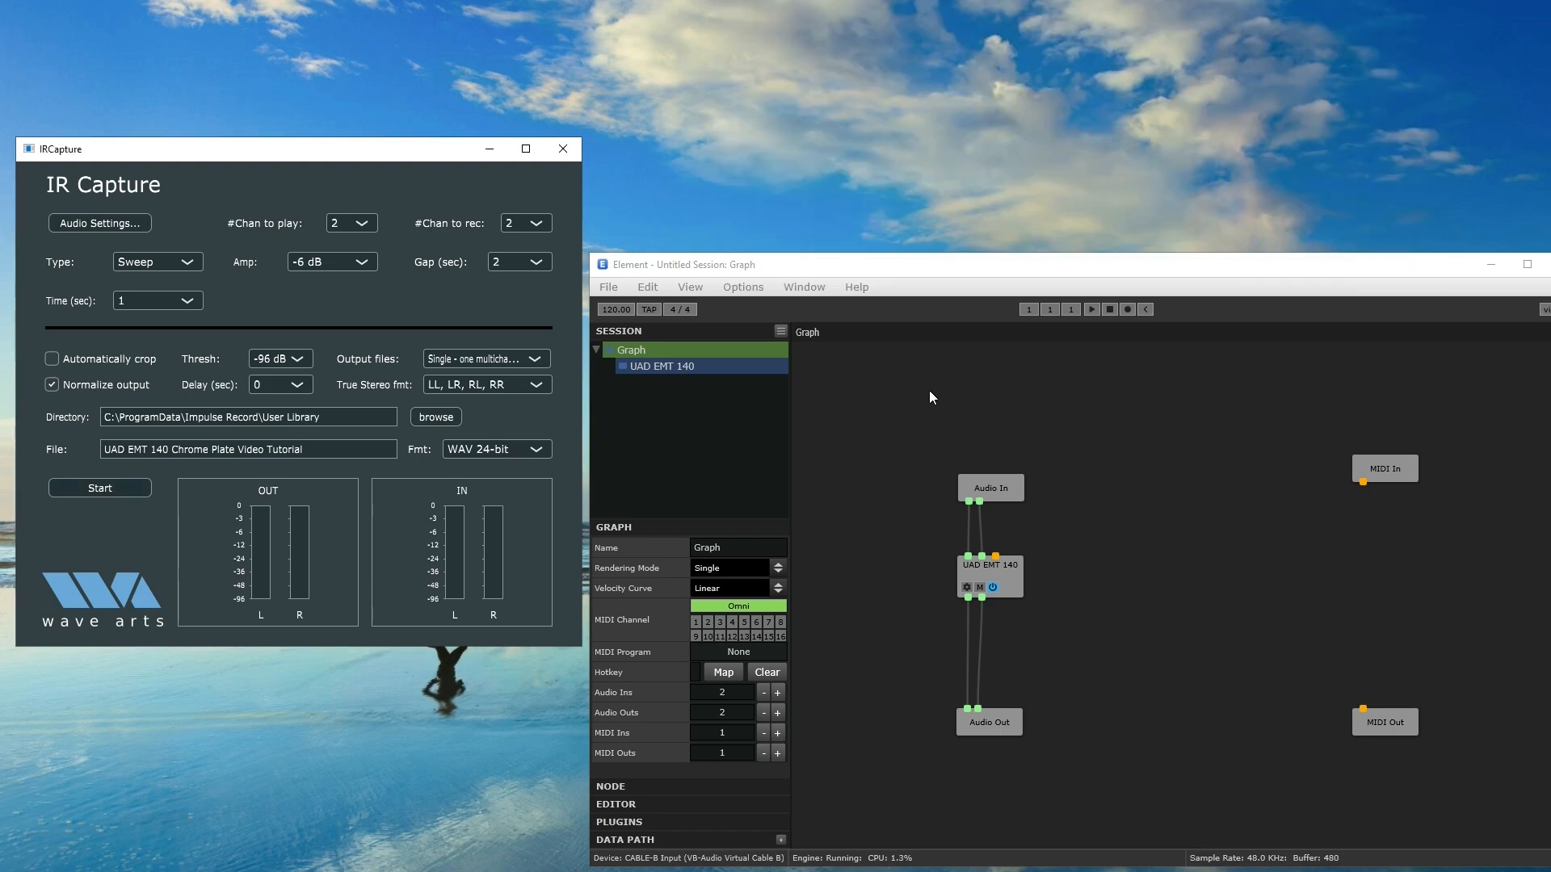
{"action": "left_click", "coordinate": [975, 412]}
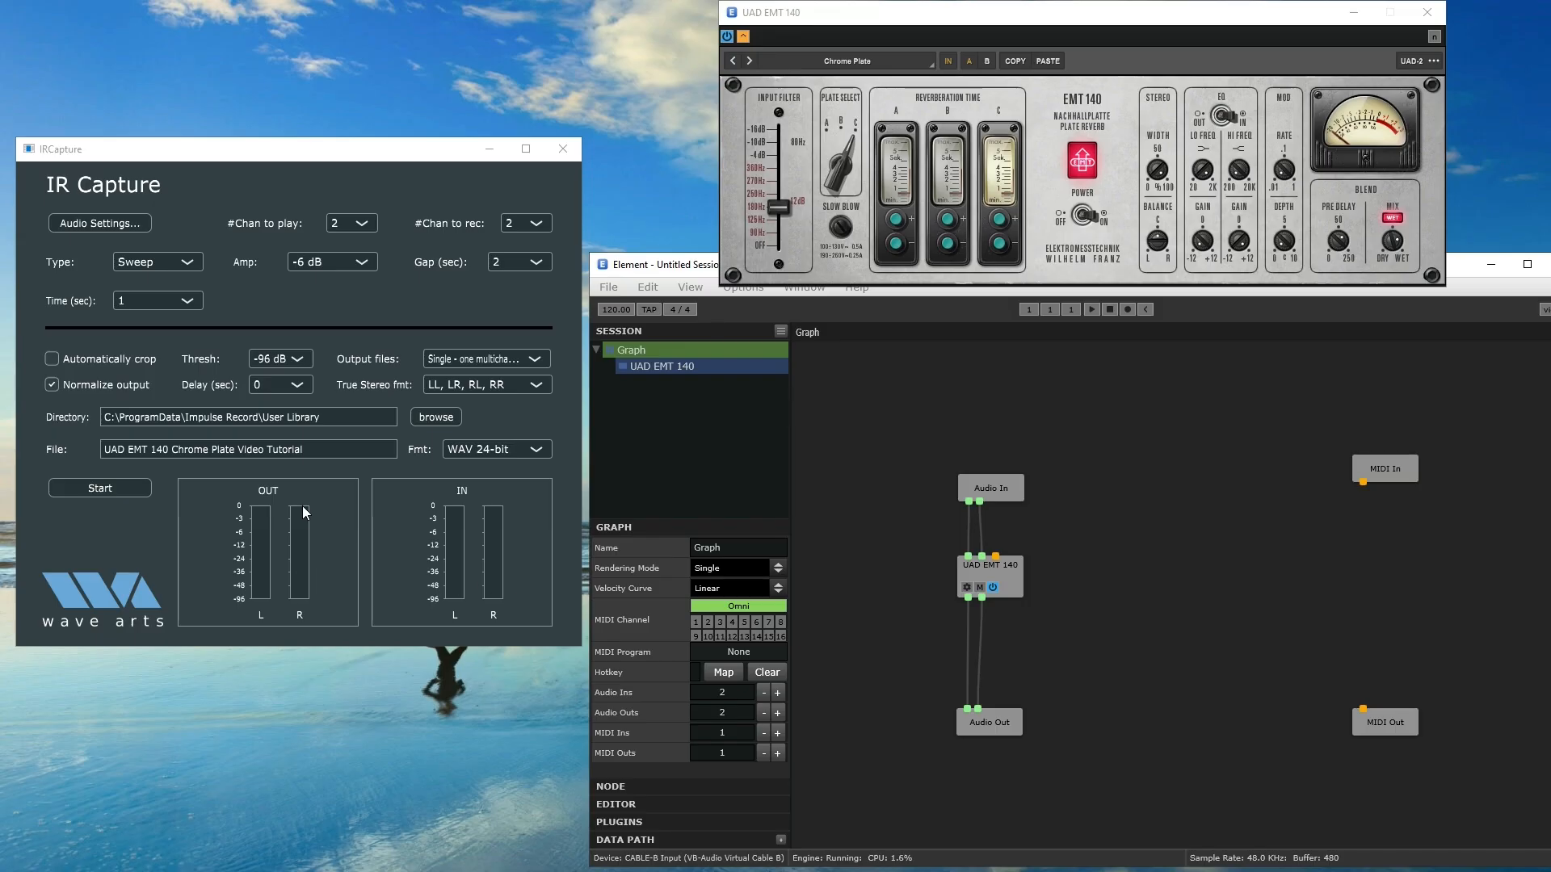
{"action": "left_click", "coordinate": [113, 487]}
{"action": "left_click", "coordinate": [114, 491]}
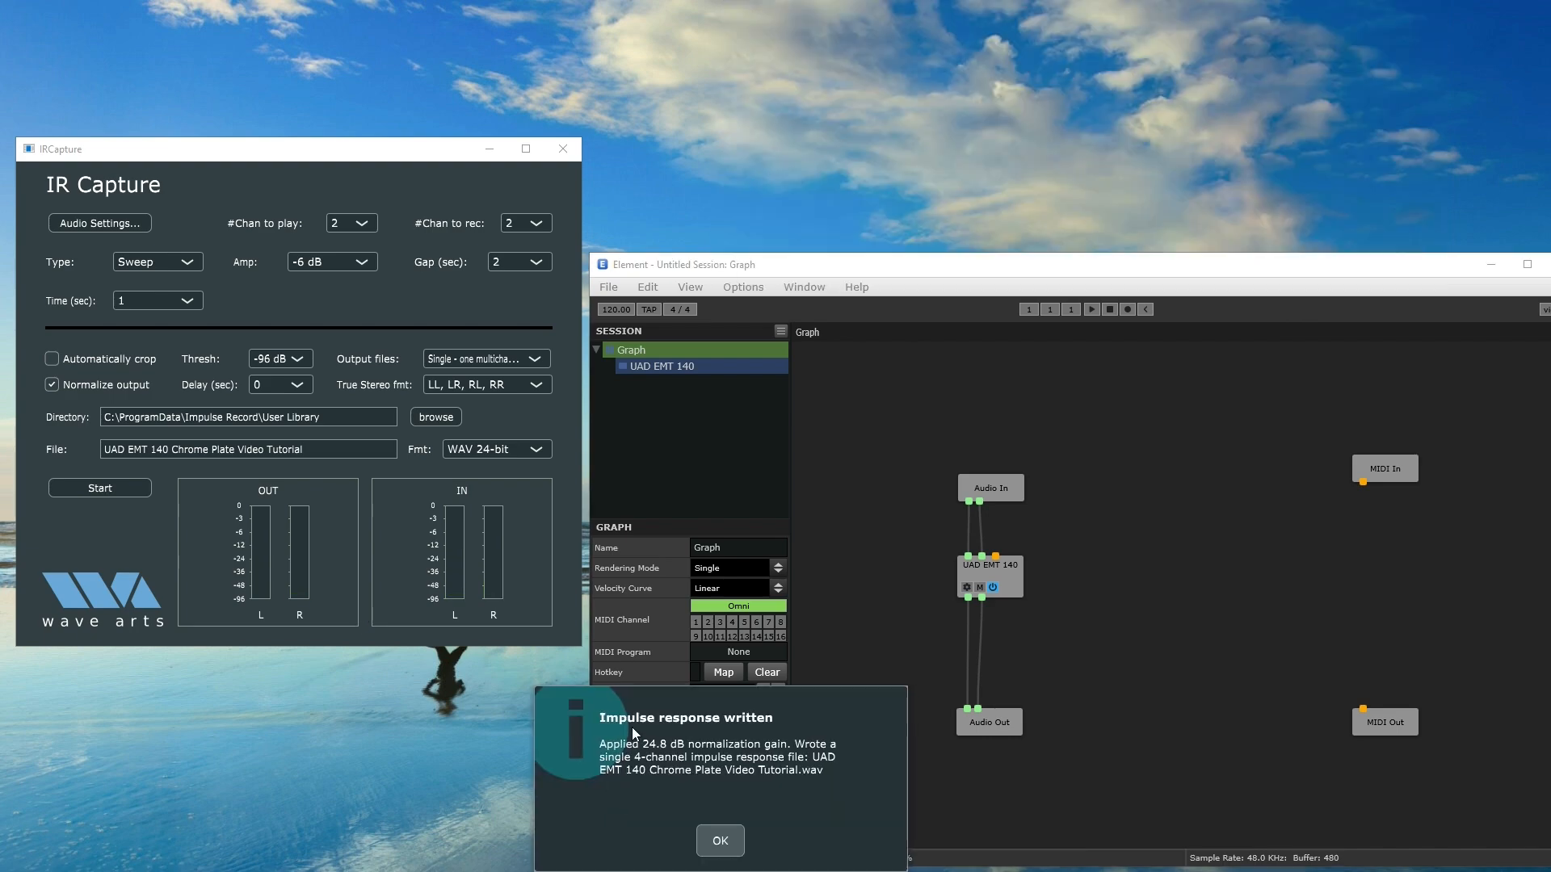
{"action": "left_click_drag", "start_coordinate": [632, 727], "coordinate": [663, 463]}
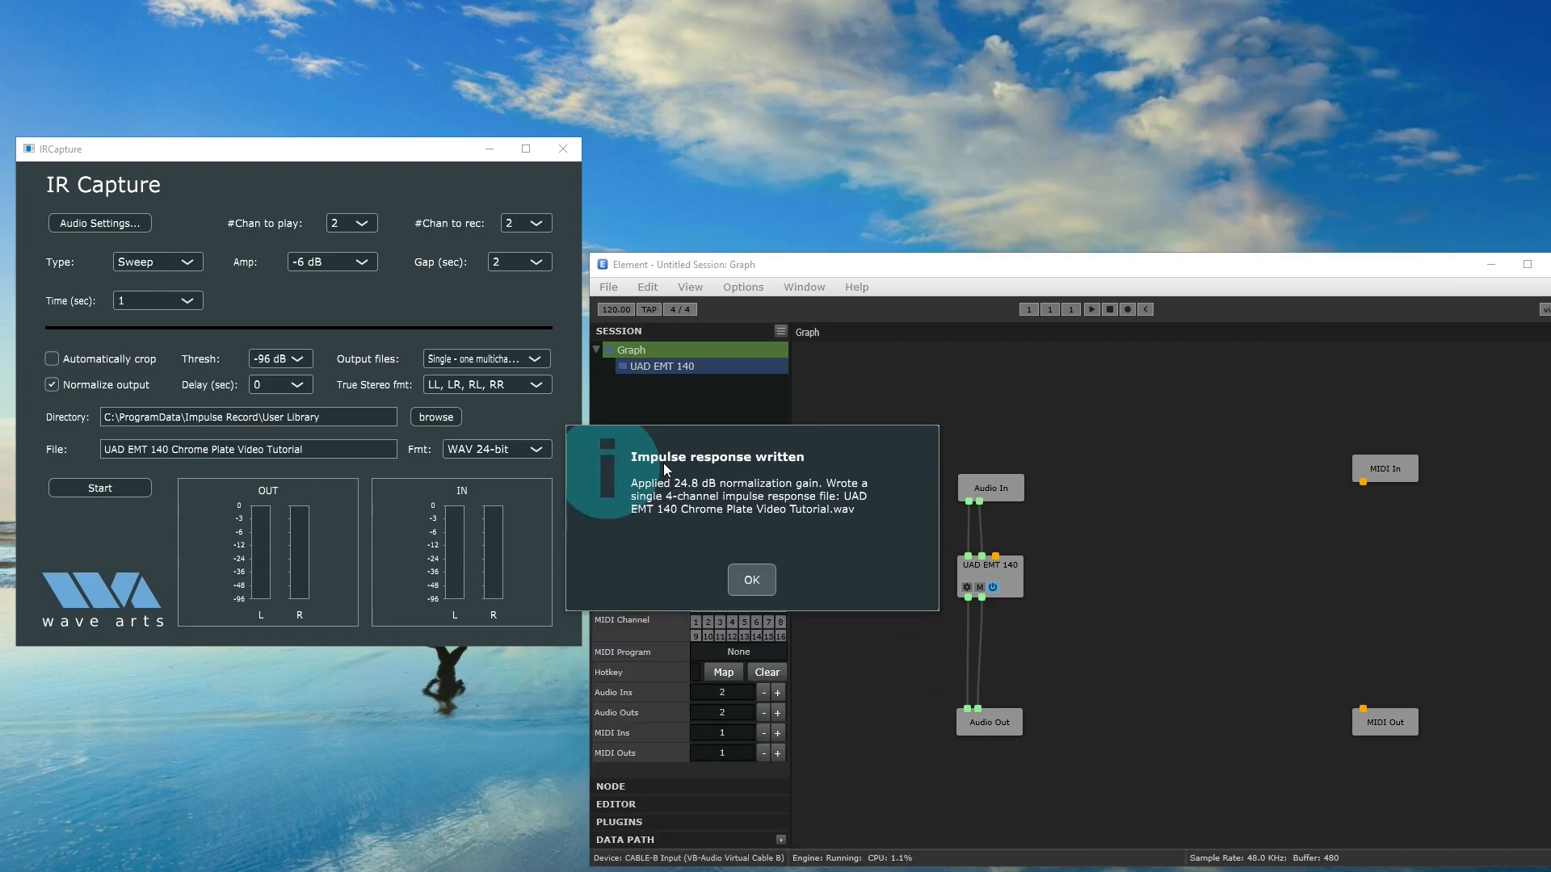
{"action": "left_click", "coordinate": [752, 578]}
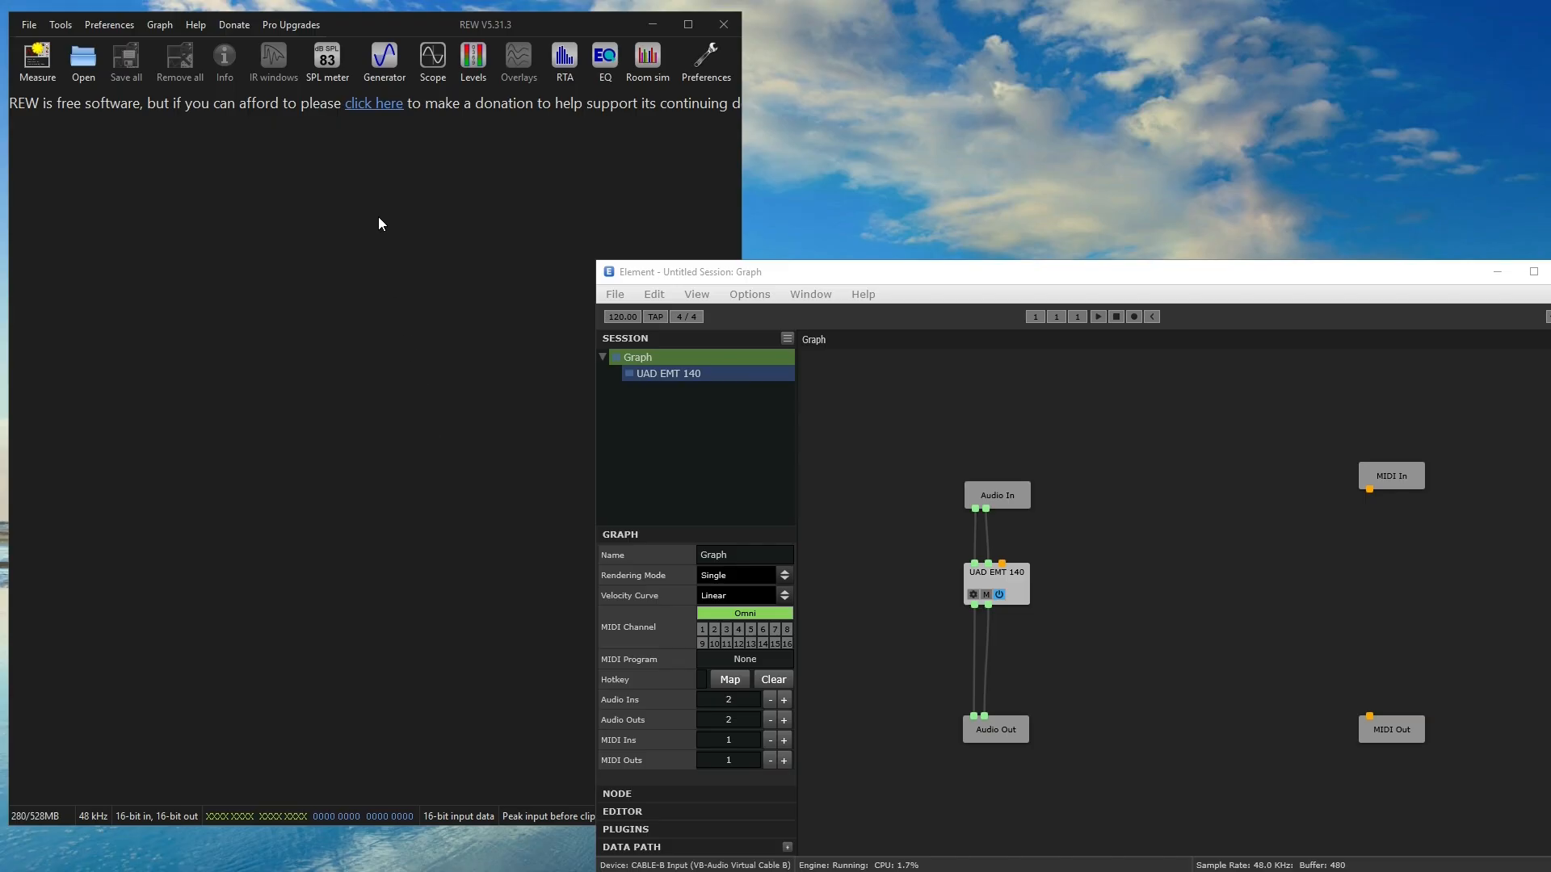
Switch to REW and review the soundcard preferences for the virtual cable output and input devices, and close them.
{"action": "left_click", "coordinate": [384, 21]}
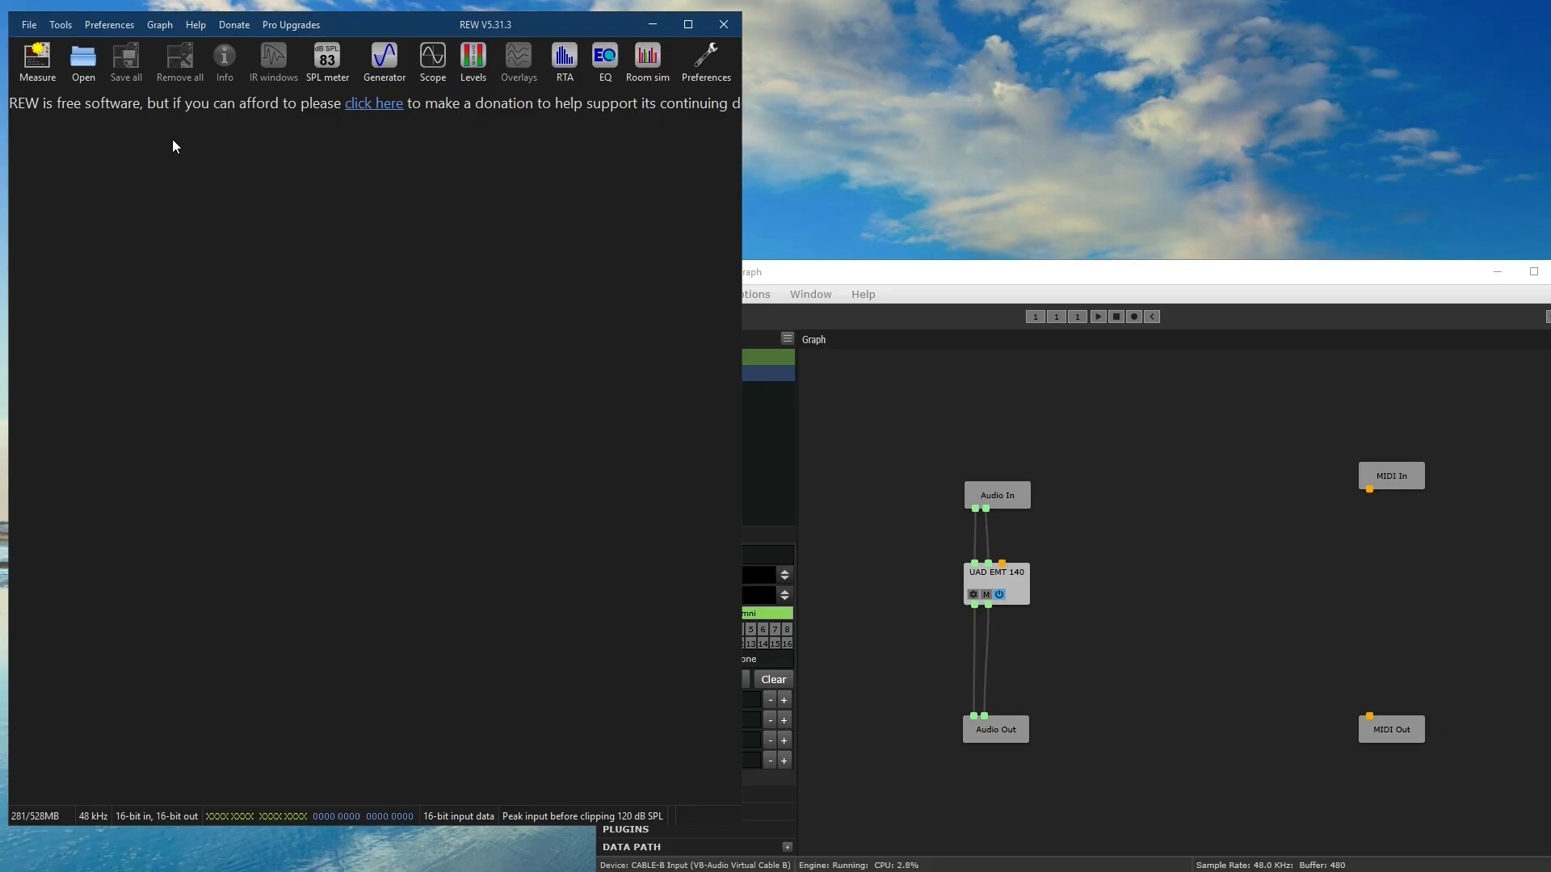
{"action": "left_click", "coordinate": [110, 25]}
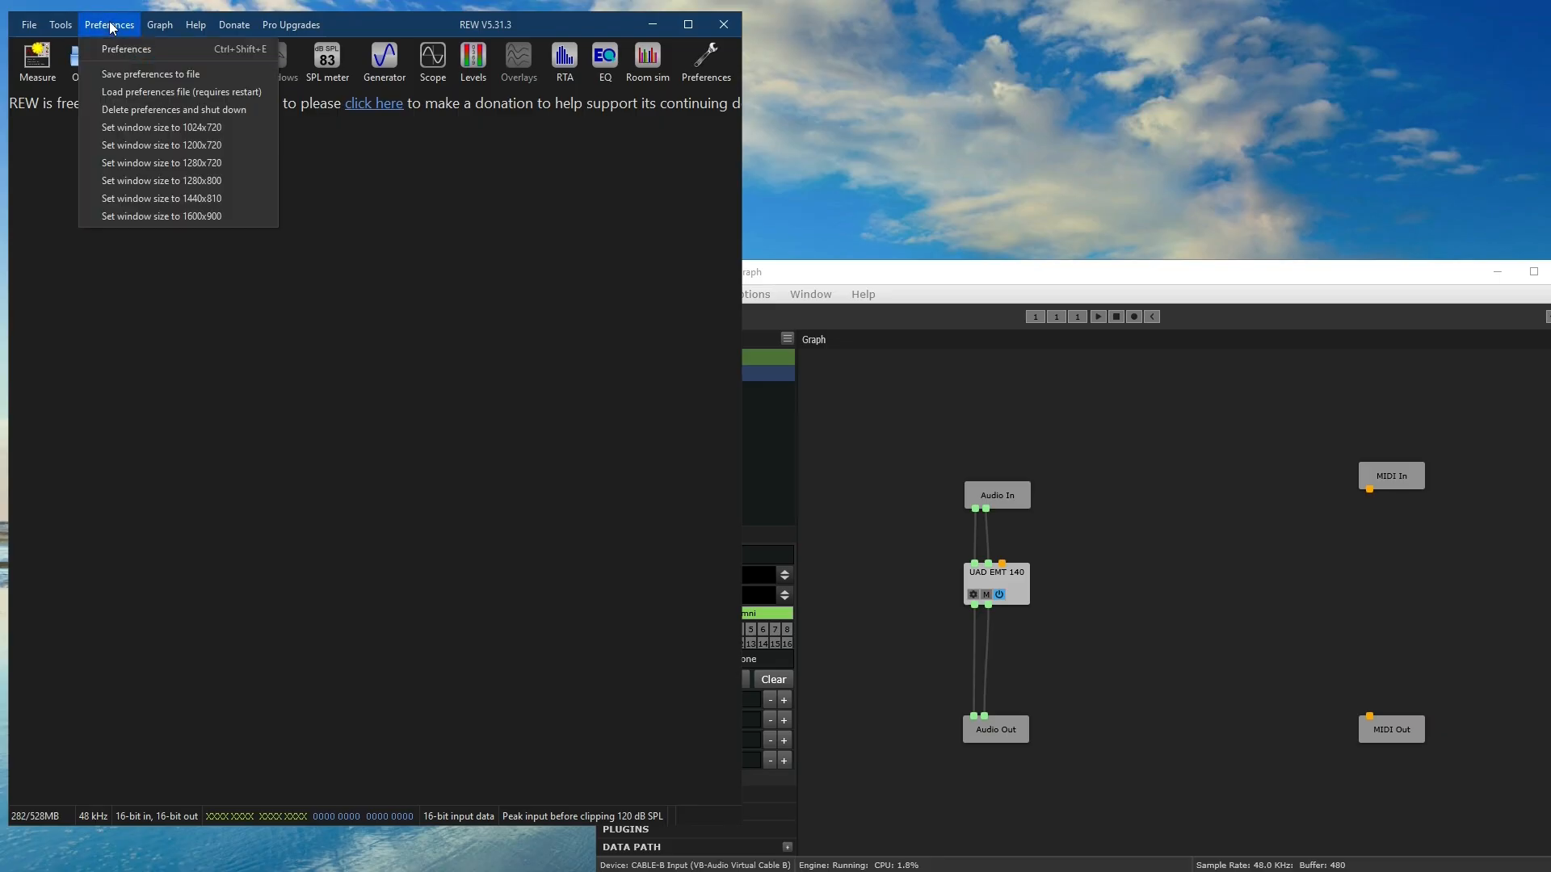
{"action": "left_click", "coordinate": [110, 42]}
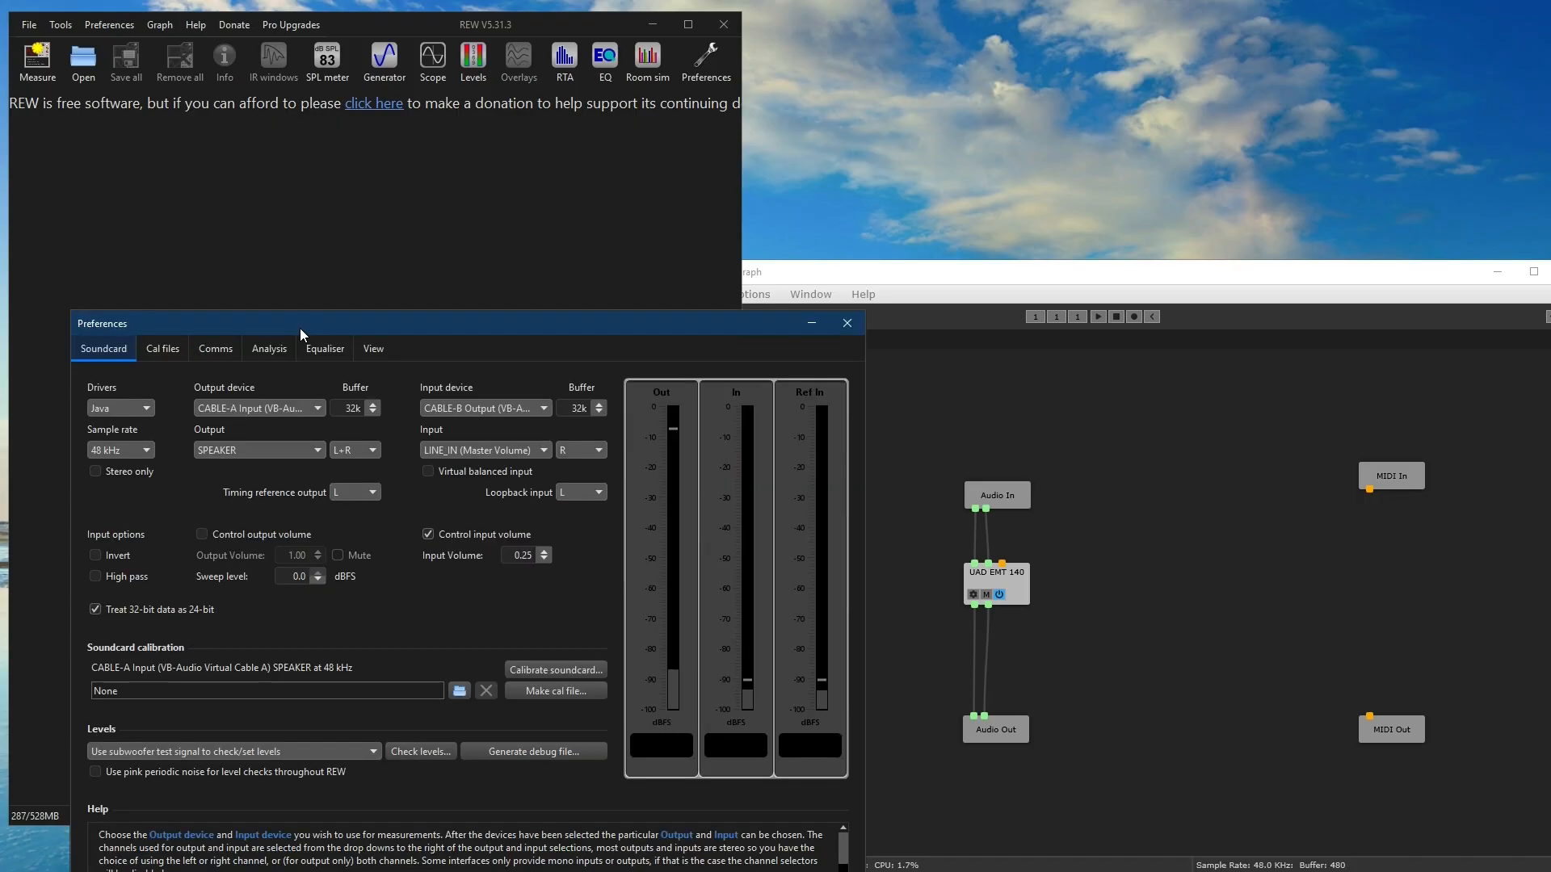
{"action": "left_click_drag", "start_coordinate": [299, 328], "coordinate": [282, 138]}
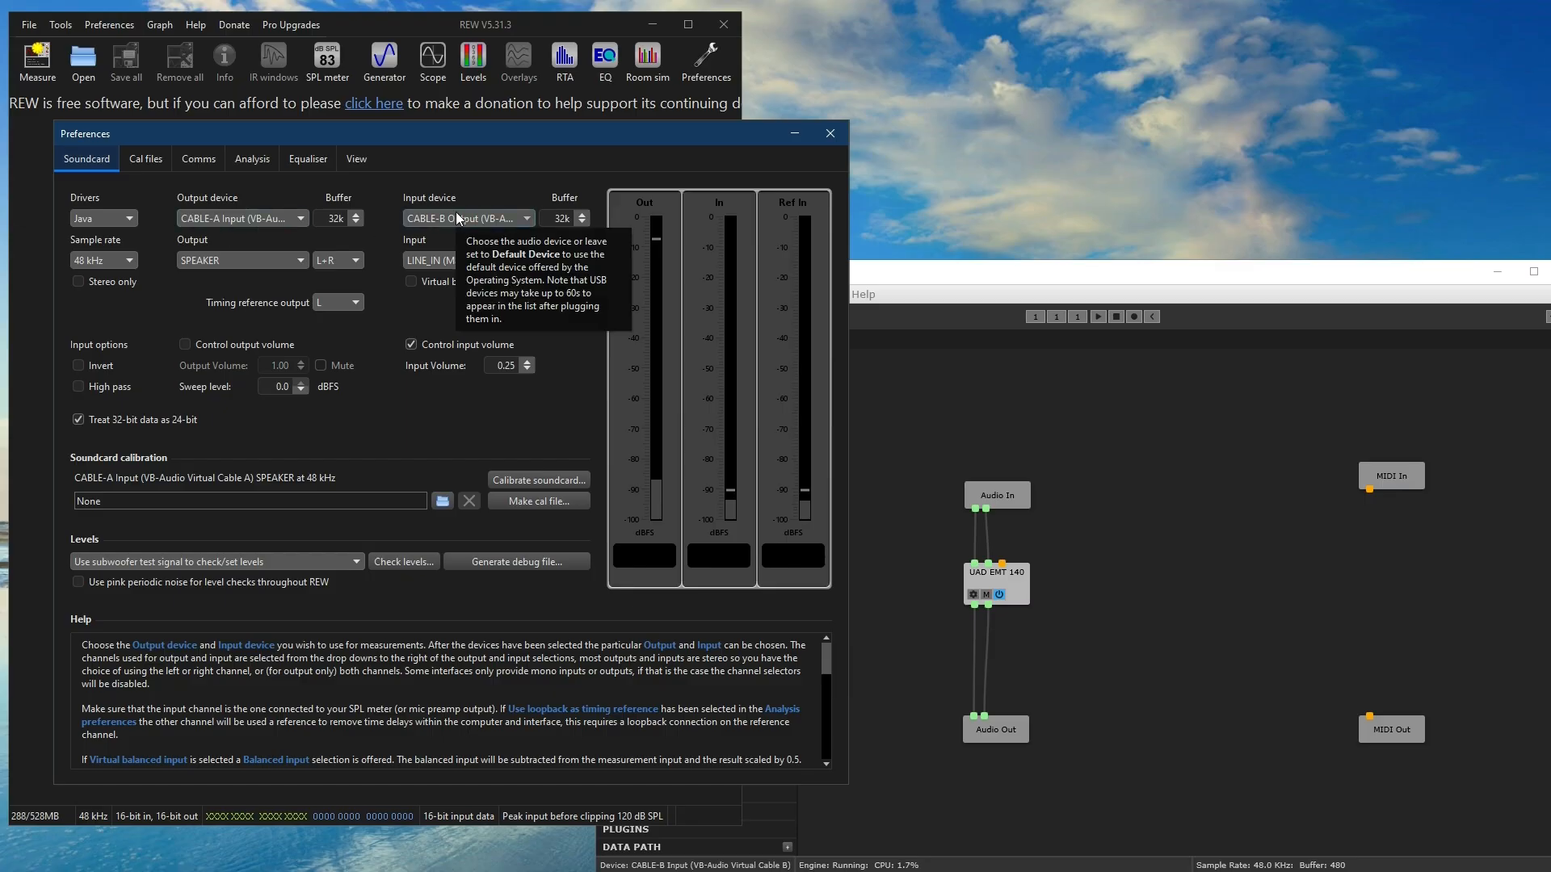
{"action": "left_click", "coordinate": [830, 133]}
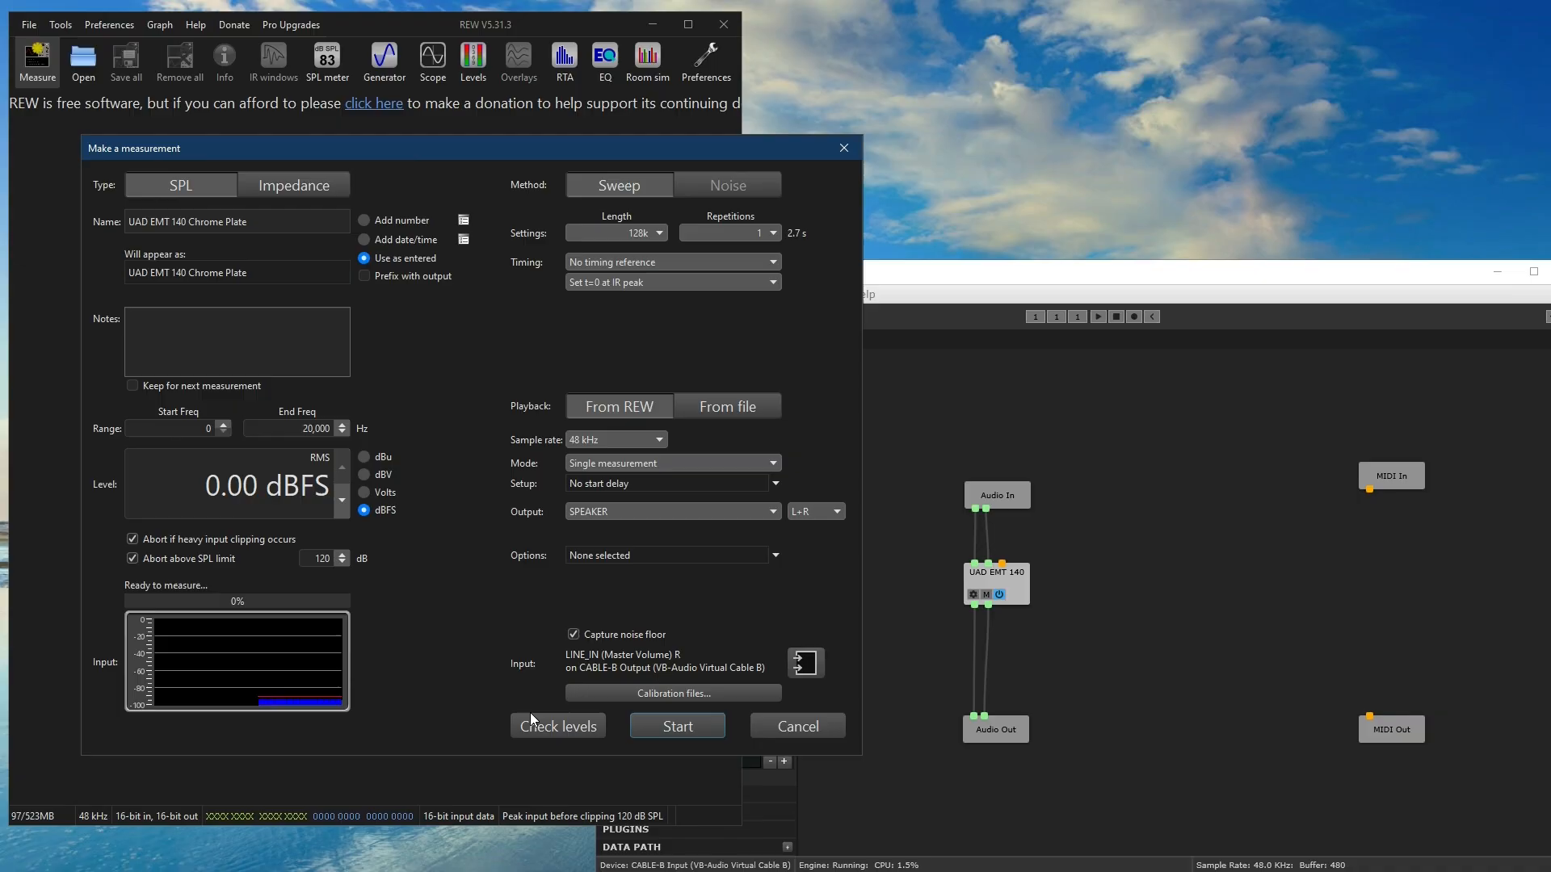
Check the levels for the UAD EMT 140 Chrome Plate SPL measurement in REW and run the sweep with the plugin's meter in view.
{"action": "left_click", "coordinate": [546, 727]}
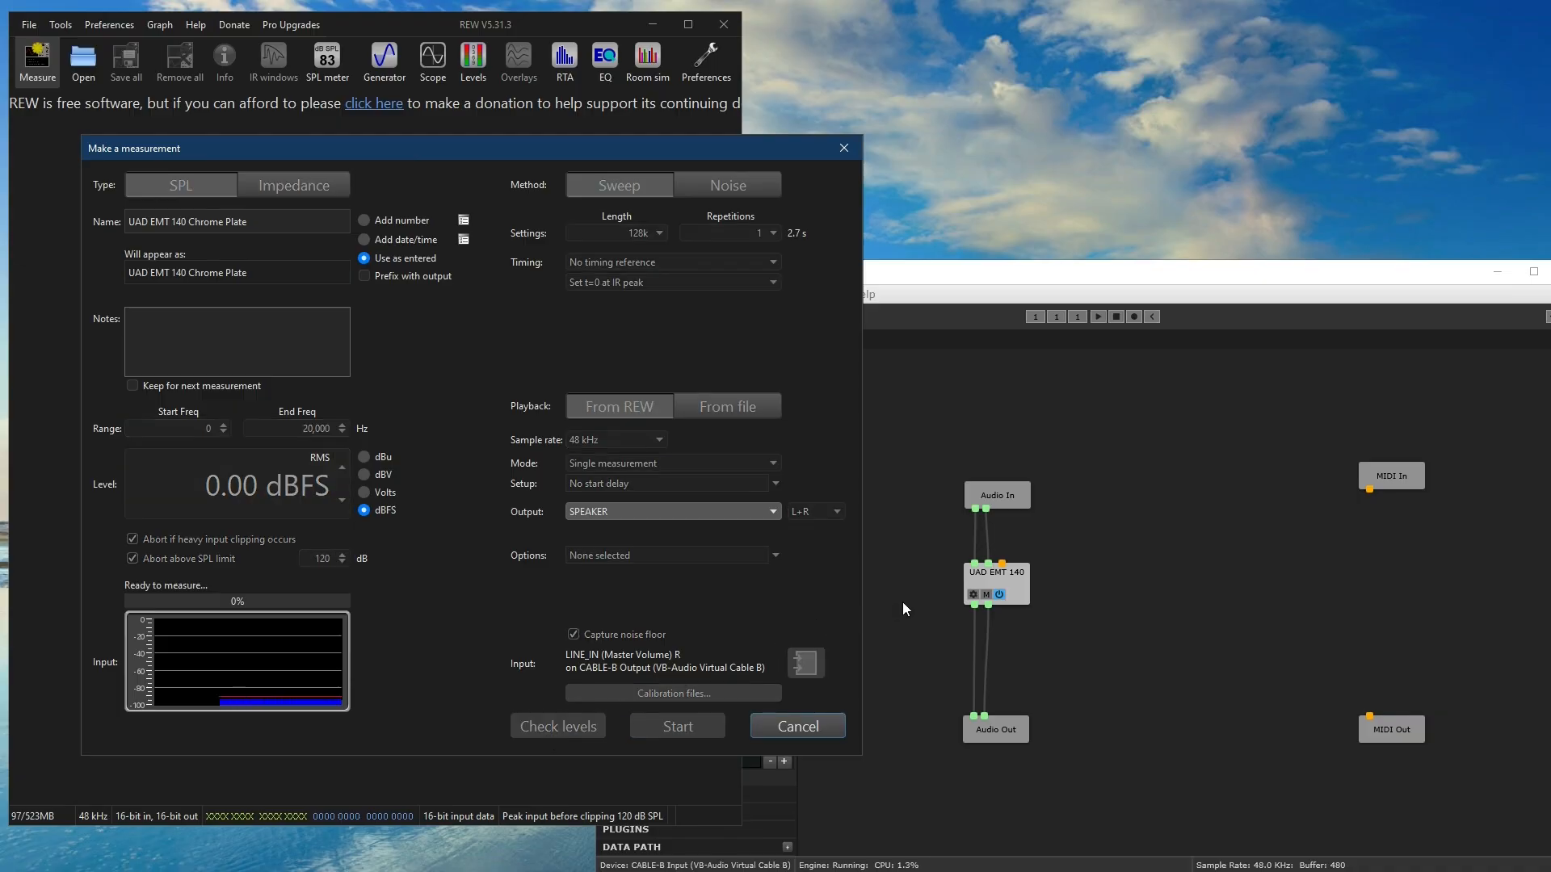
{"action": "left_click", "coordinate": [927, 592]}
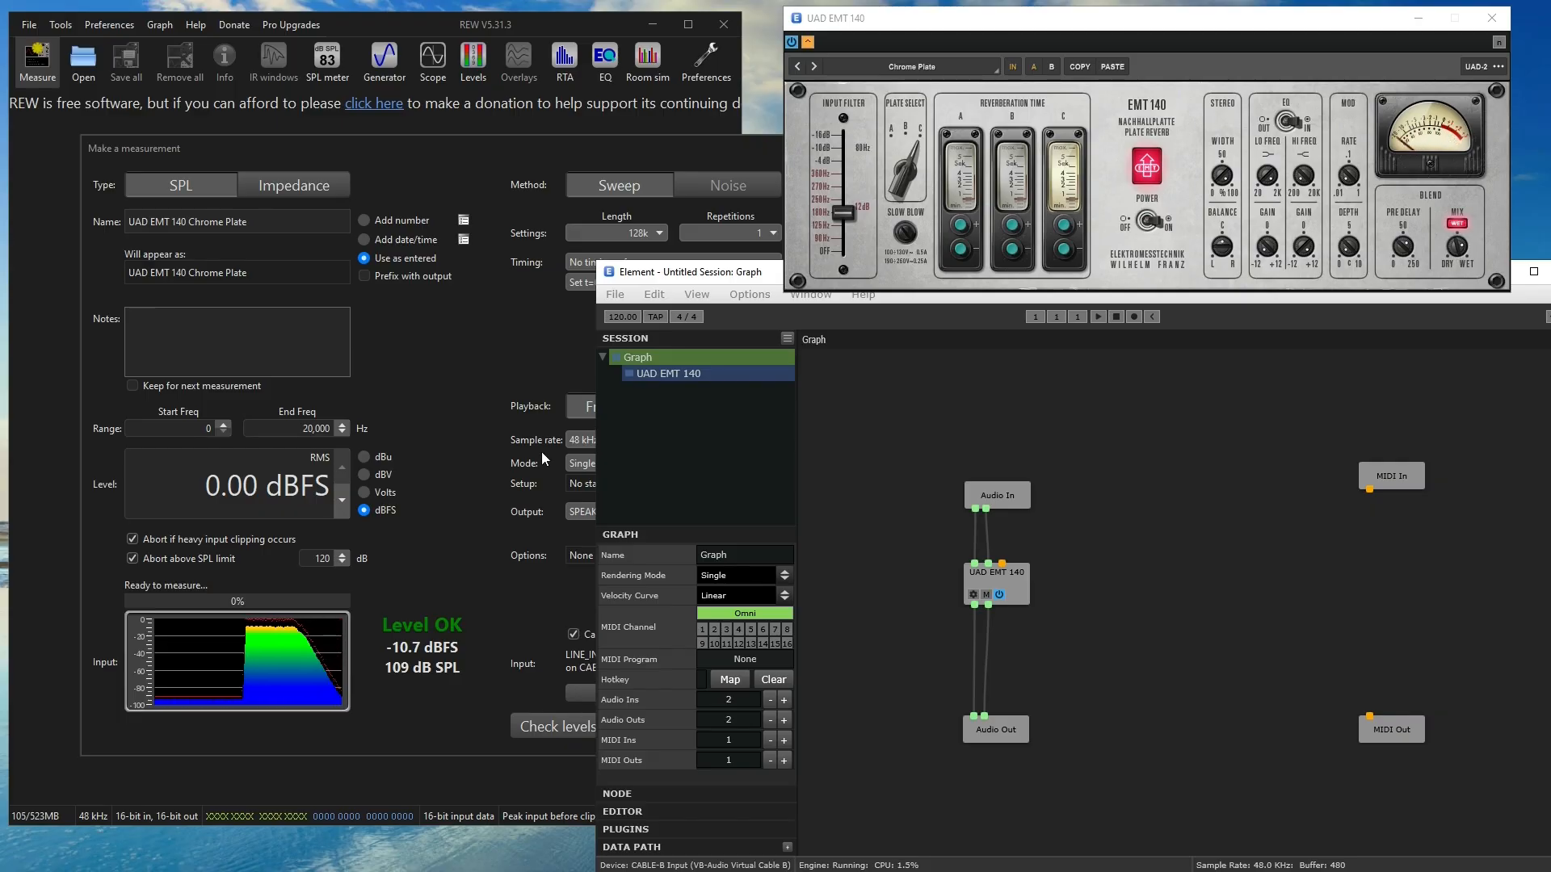
{"action": "left_click", "coordinate": [374, 700]}
{"action": "left_click", "coordinate": [652, 726]}
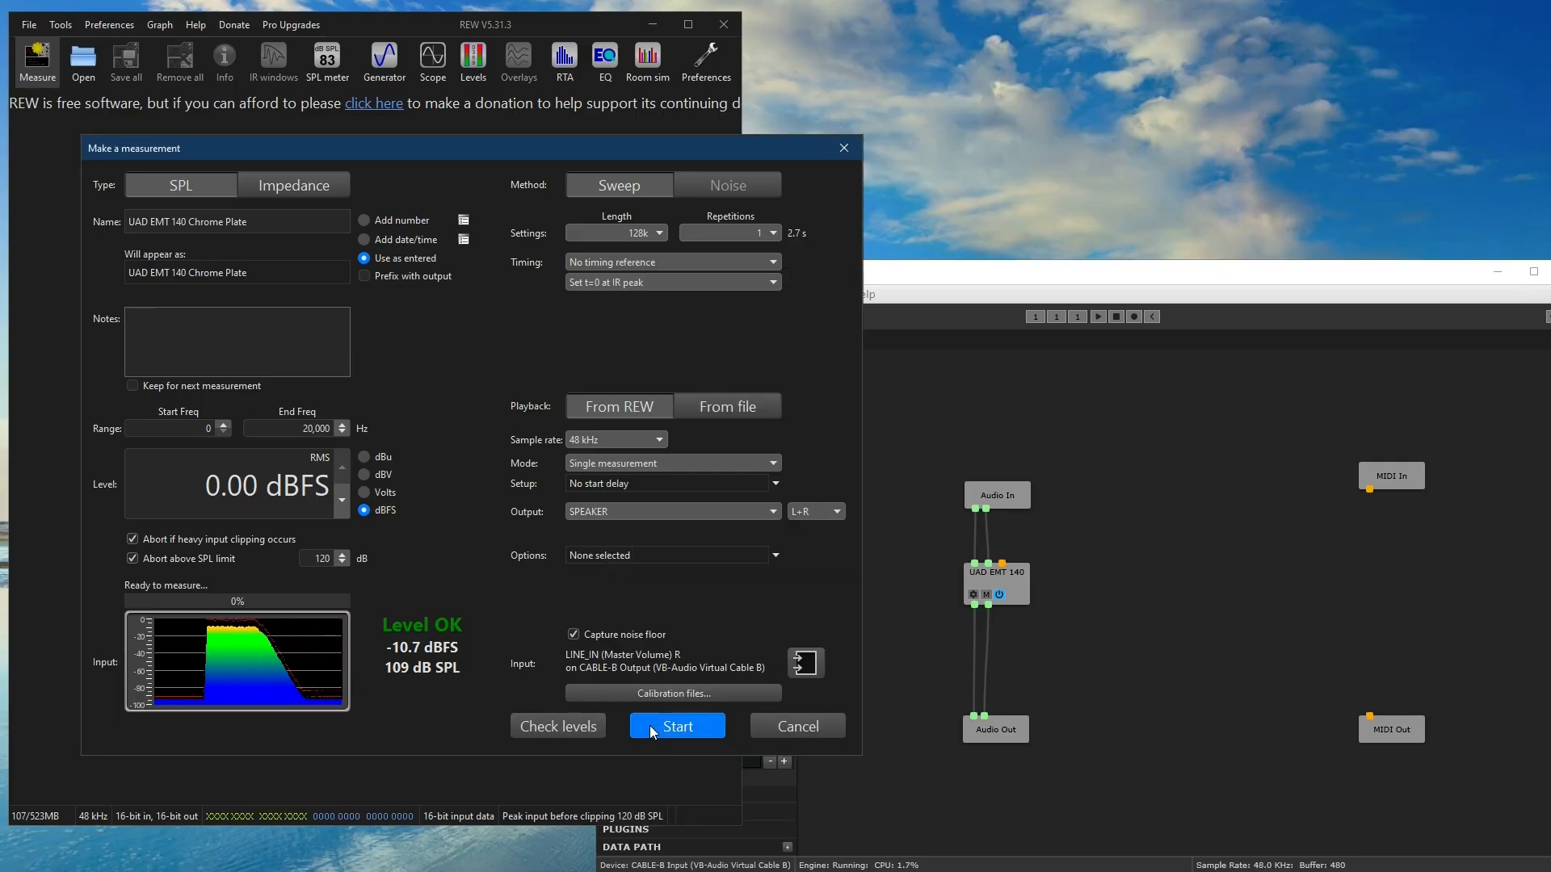
{"action": "left_click", "coordinate": [988, 445]}
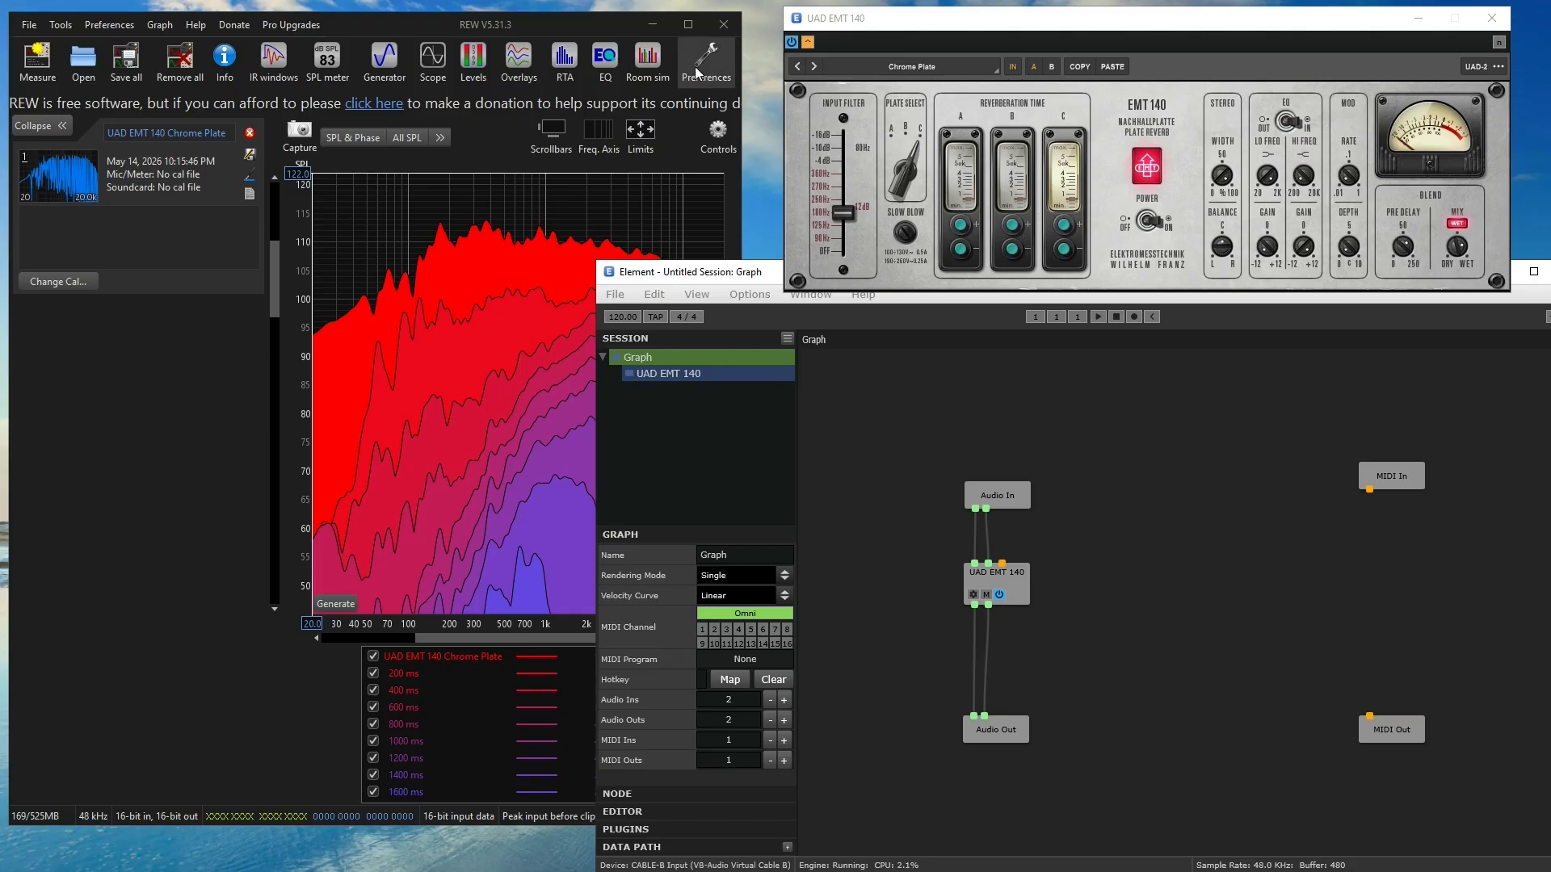
Maximise REW, compare the measurement's Waterfall and Decay graphs, and inspect the Decay graph's slice, window and smoothing settings.
{"action": "left_click", "coordinate": [688, 24]}
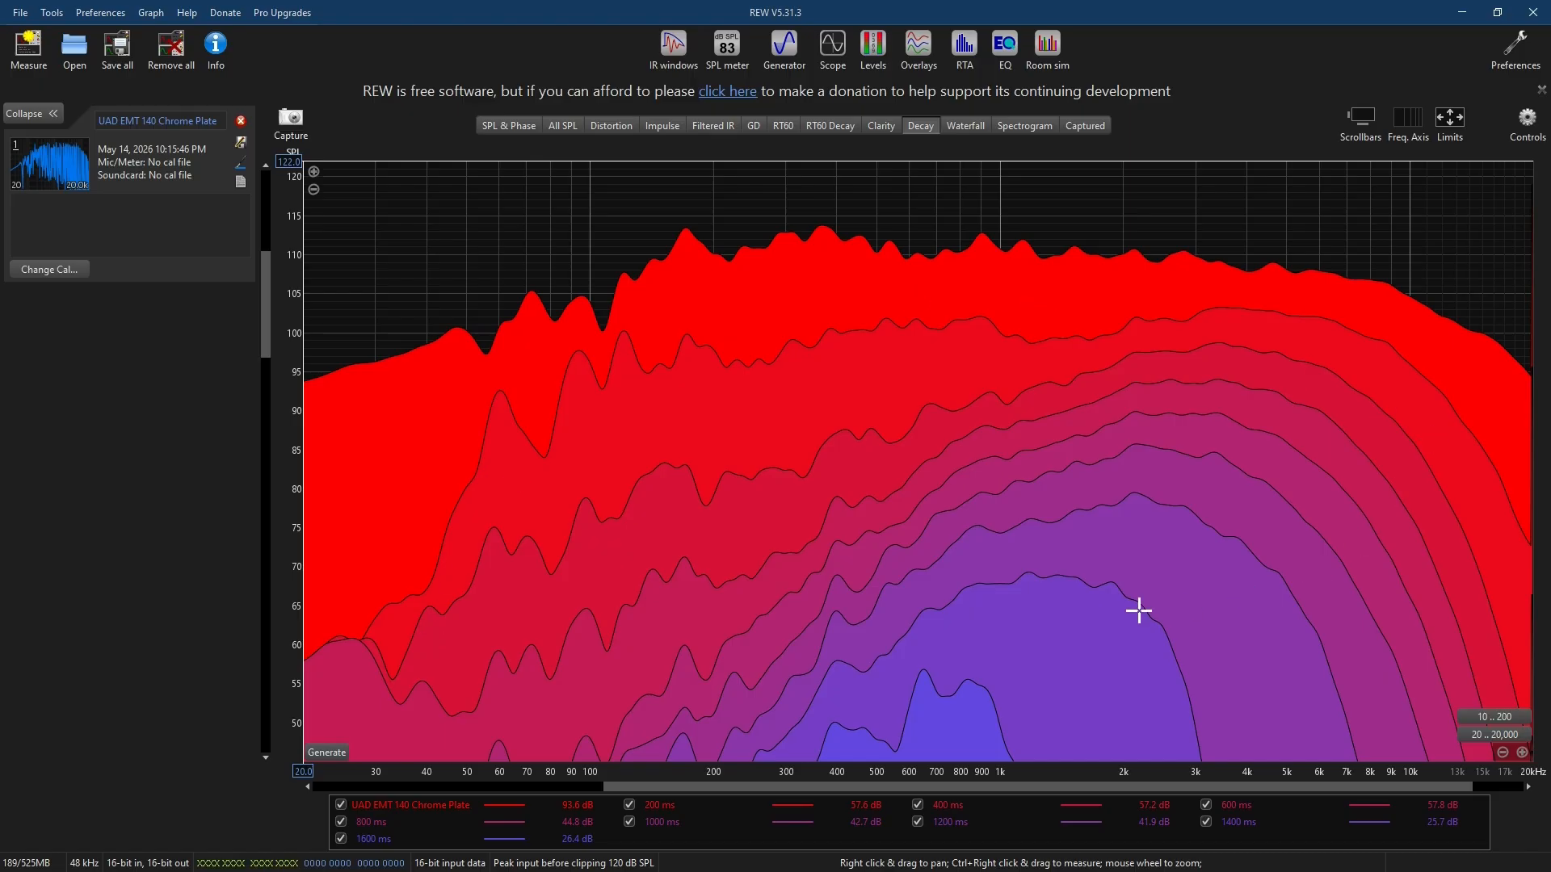
{"action": "left_click", "coordinate": [966, 127]}
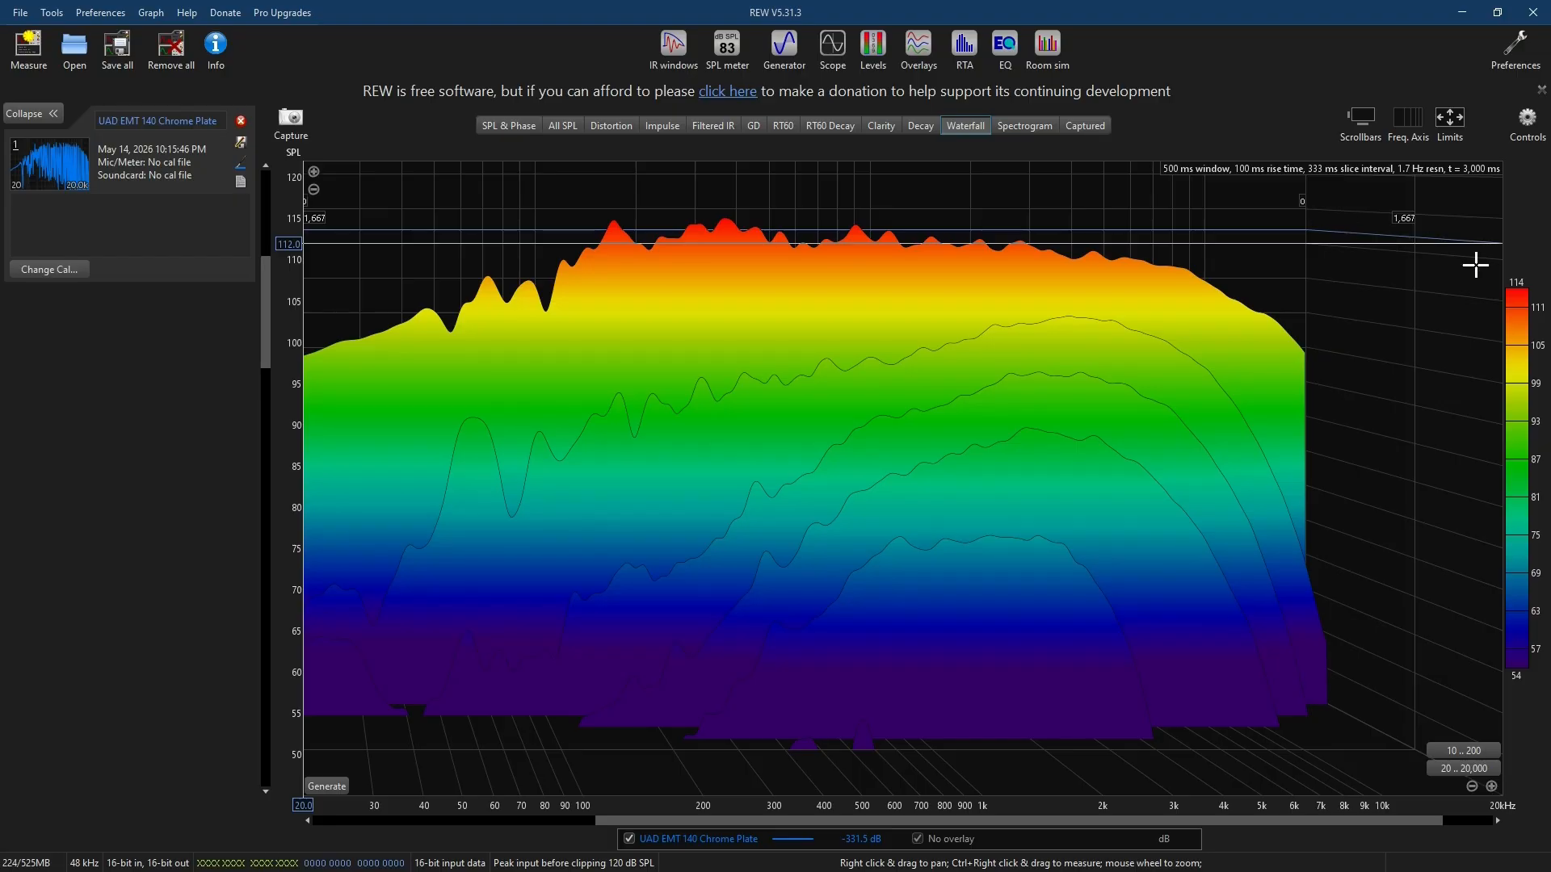
{"action": "left_click", "coordinate": [920, 128]}
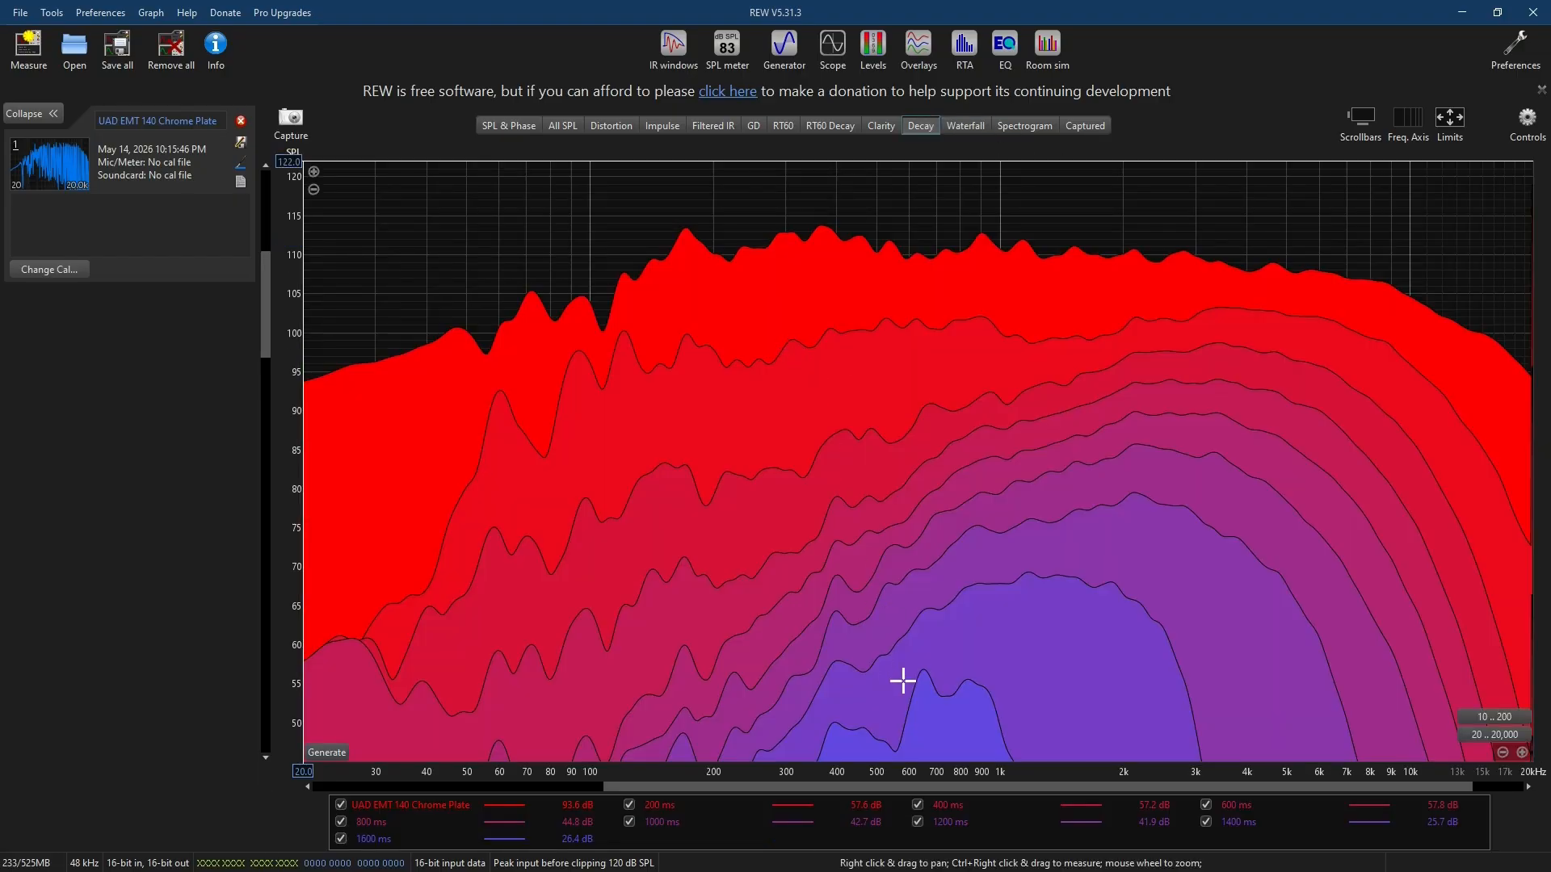
{"action": "left_click", "coordinate": [1535, 123]}
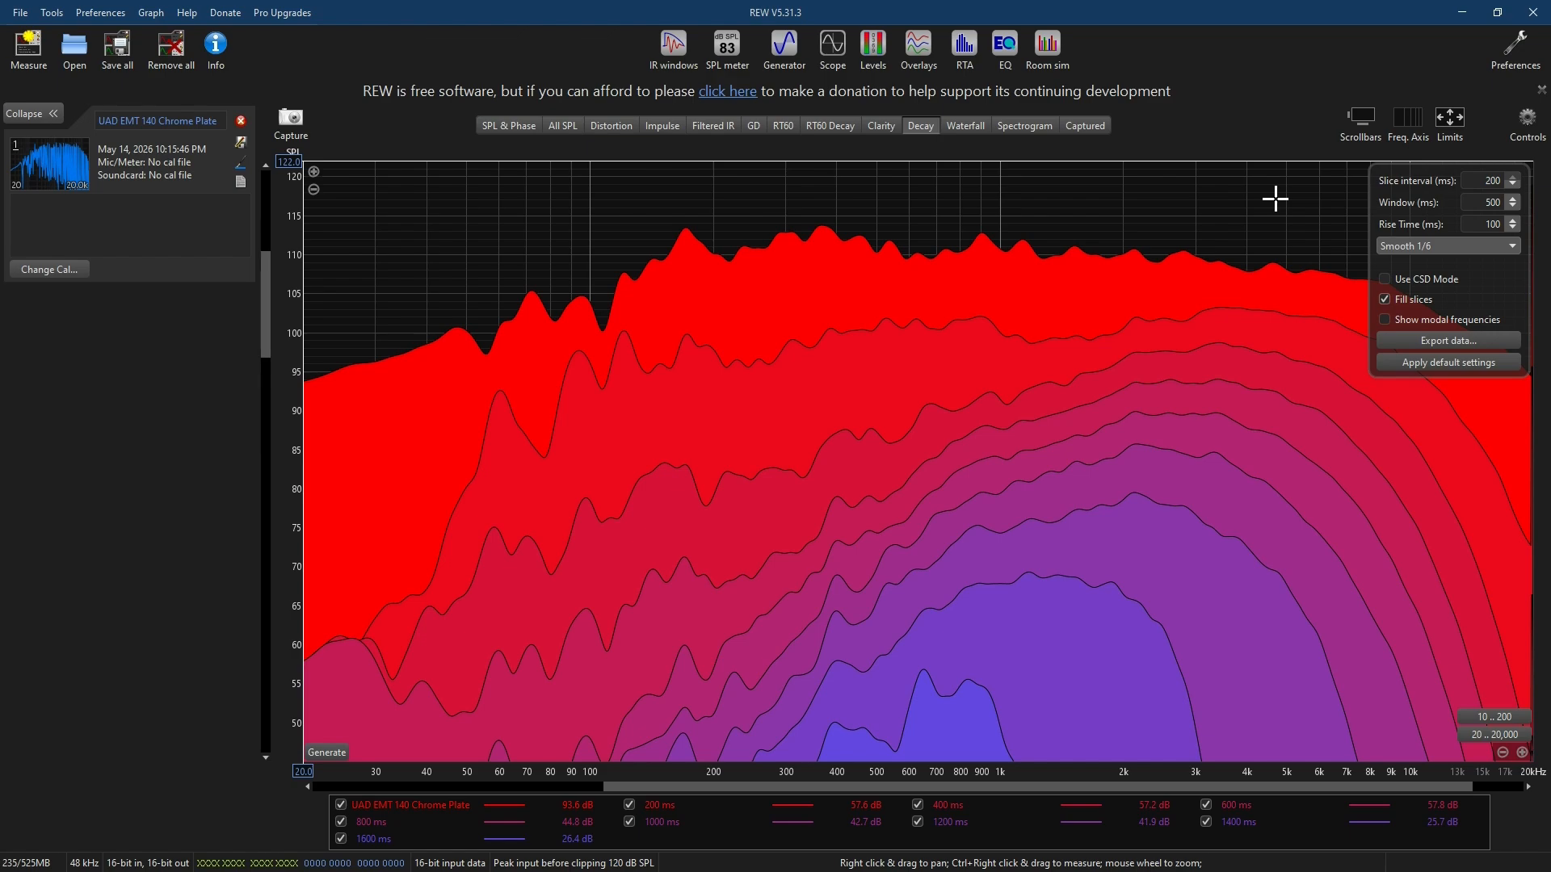
{"action": "left_click", "coordinate": [1526, 118]}
Return to the Waterfall graph and inspect its mode, slice, time range and smoothing settings.
{"action": "left_click", "coordinate": [980, 127]}
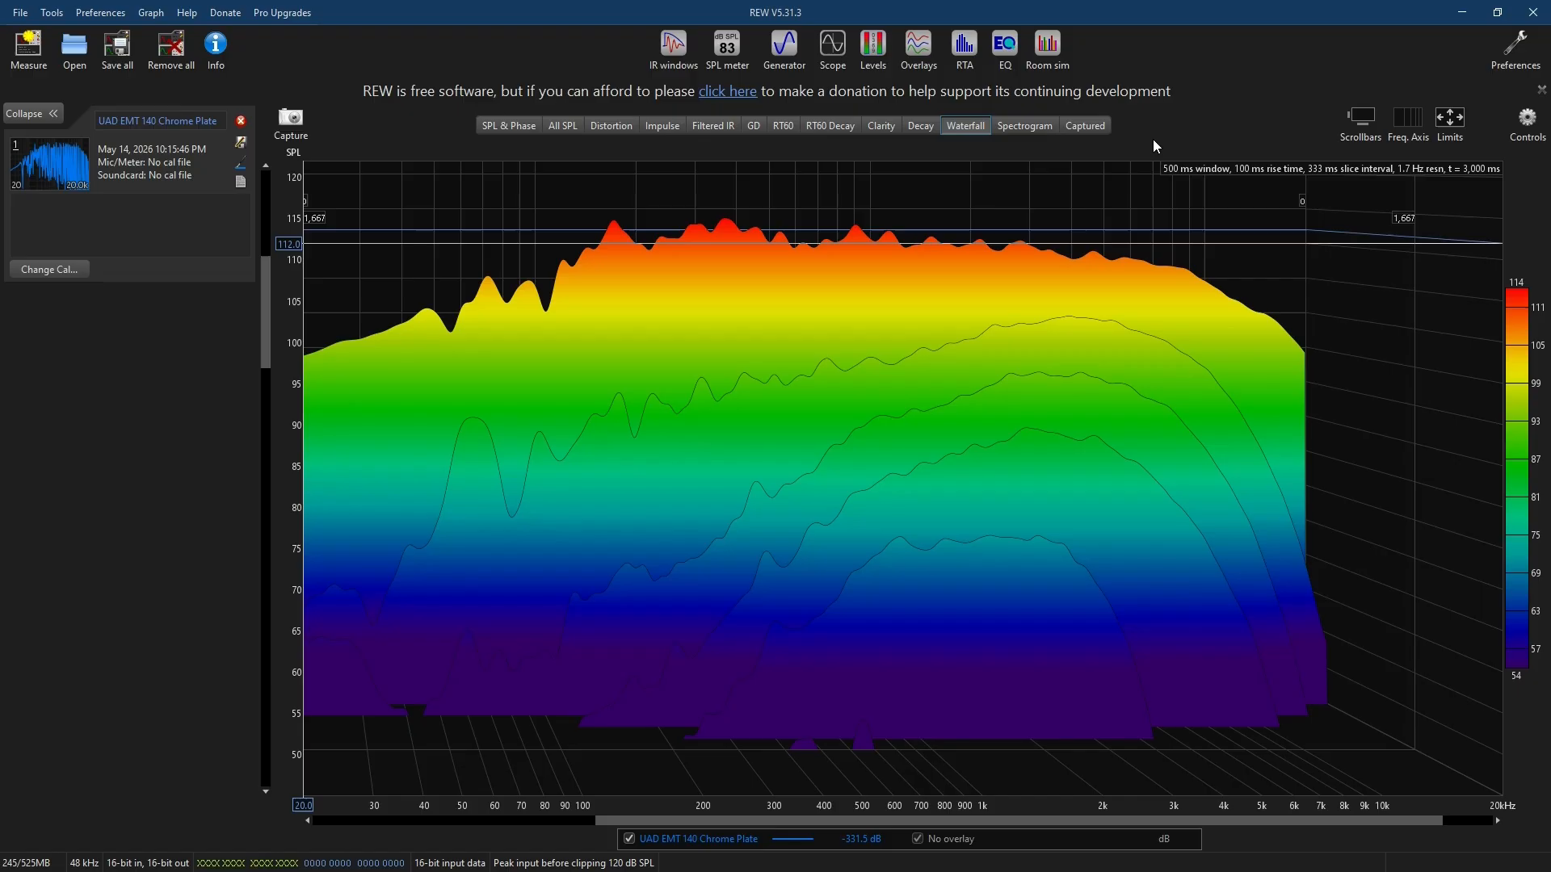
{"action": "left_click", "coordinate": [1538, 126]}
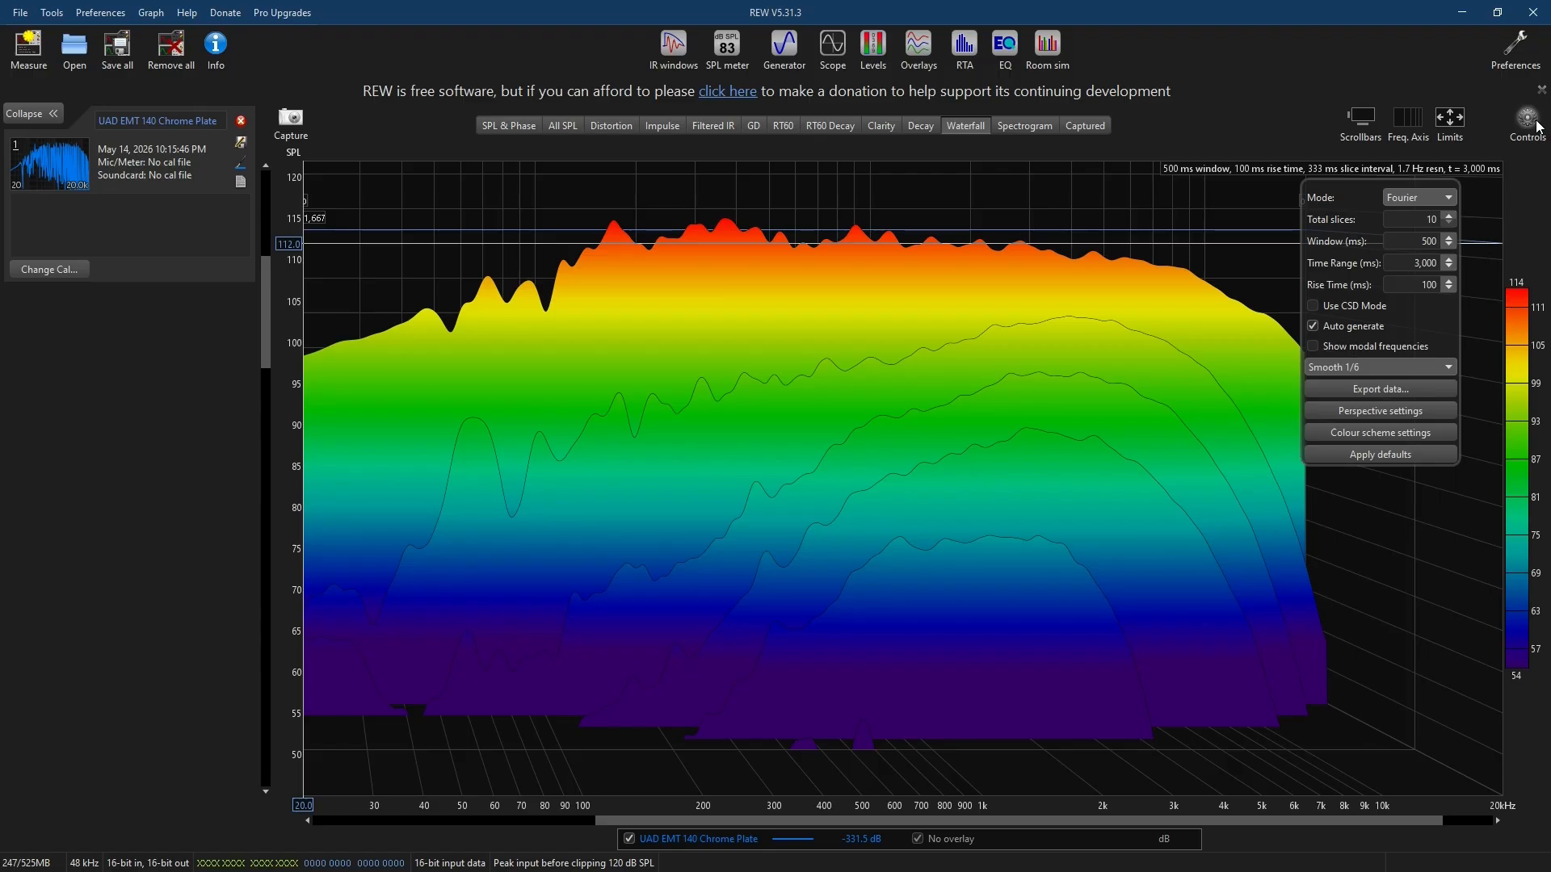
{"action": "left_click", "coordinate": [1538, 126]}
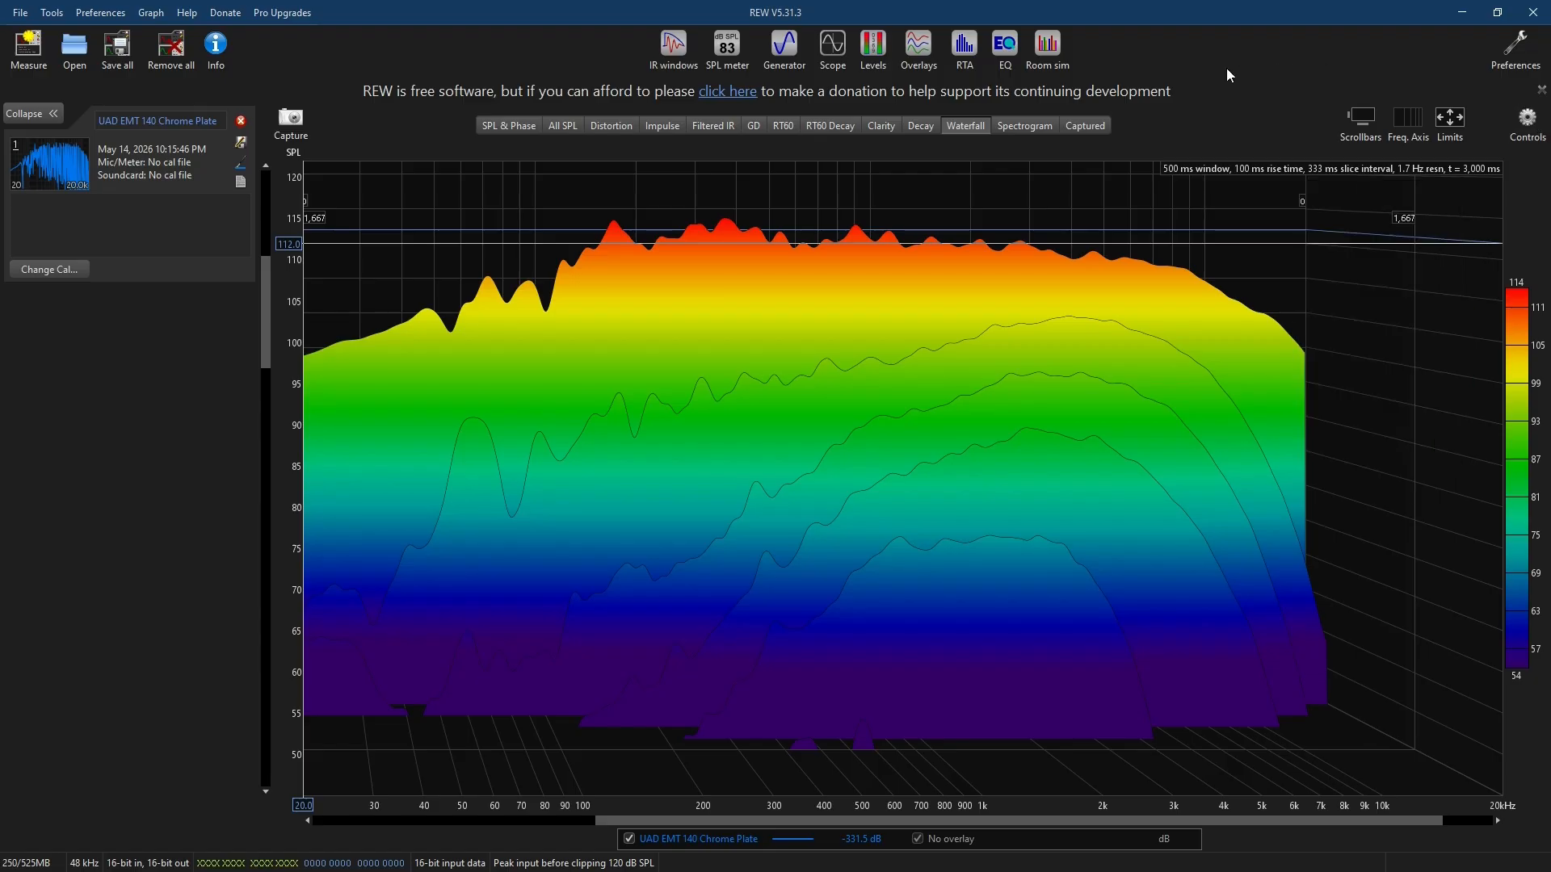